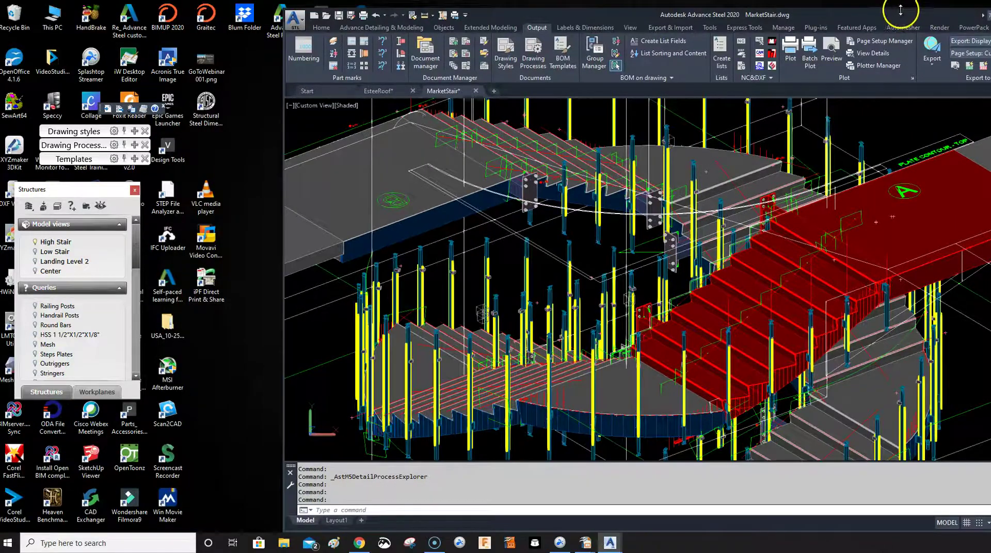
- Maximize the Advance Steel 2020 window to fill the screen
double_click(818, 7)
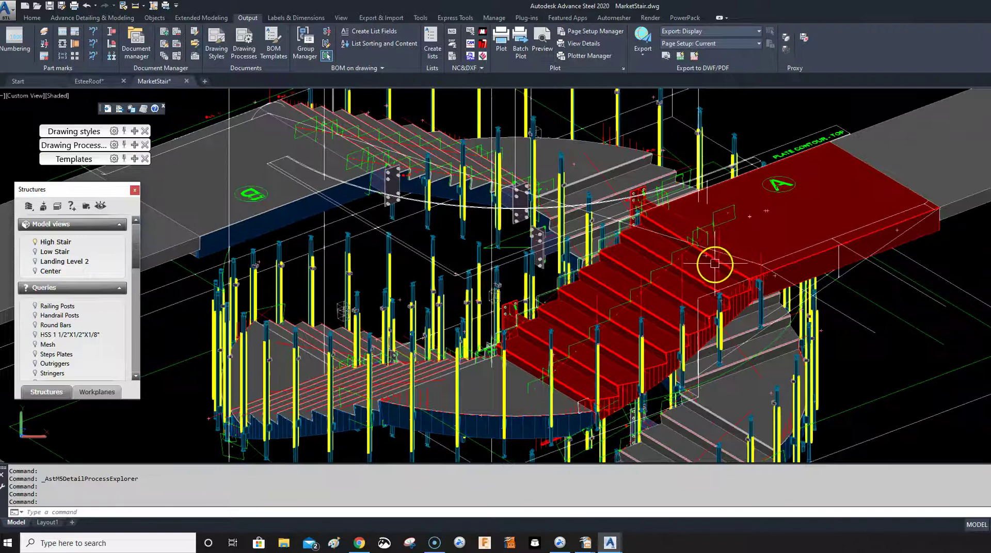
double_click(929, 6)
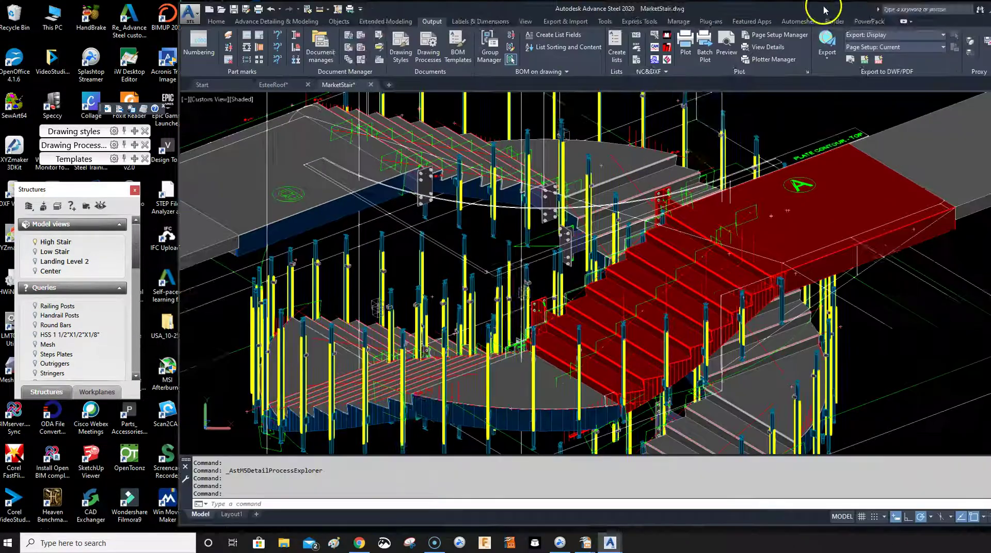
double_click(824, 10)
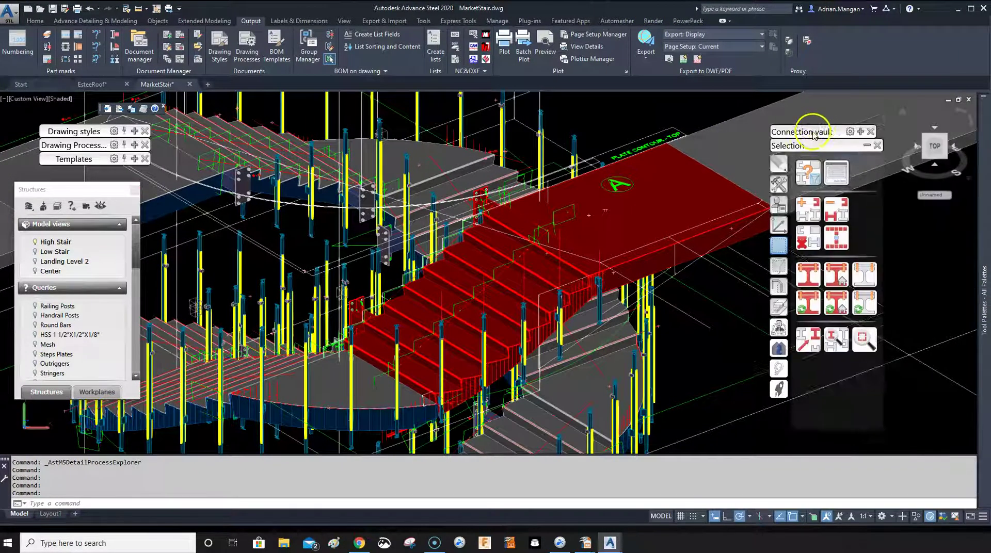
- Pan and orbit the view around the MarketStair stair assembly, then drop the stair selection
scroll(626, 223, "down", 1)
middle_click_drag(627, 224, 664, 192)
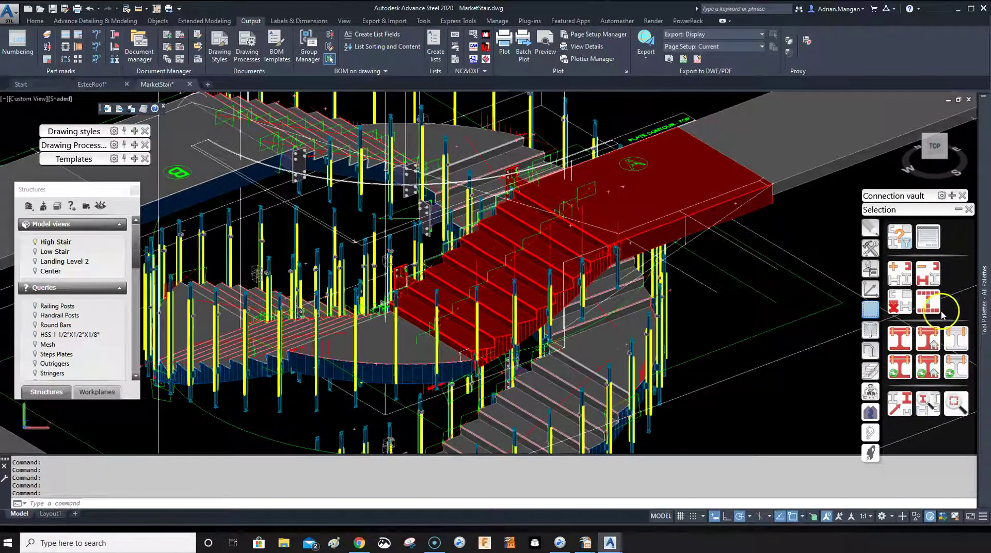
right_click(649, 188, "shift")
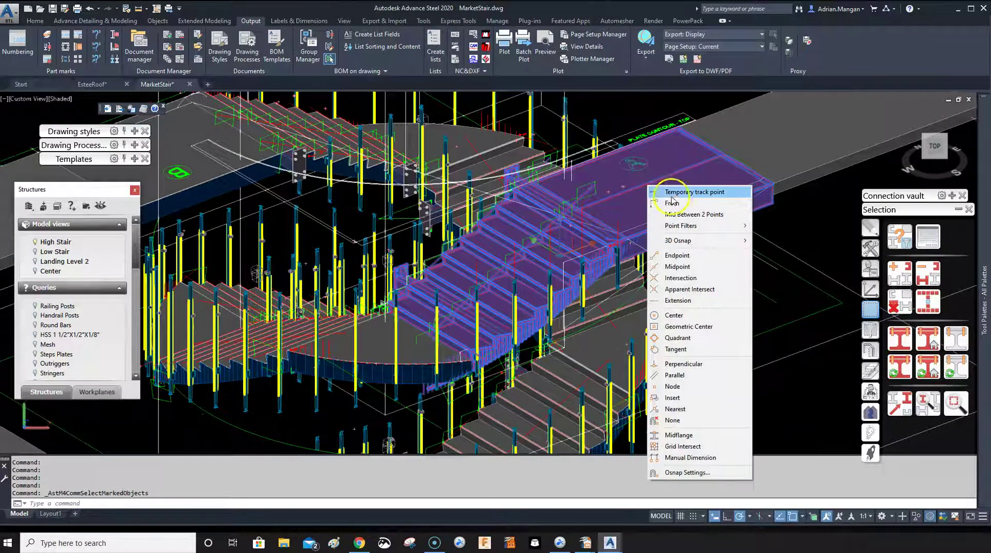
left_click(671, 186)
mouse_move(695, 184)
middle_mouse_down("shift")
mouse_move(692, 194)
mouse_move(655, 177)
mouse_move(702, 193)
mouse_move(683, 189)
middle_mouse_up("shift")
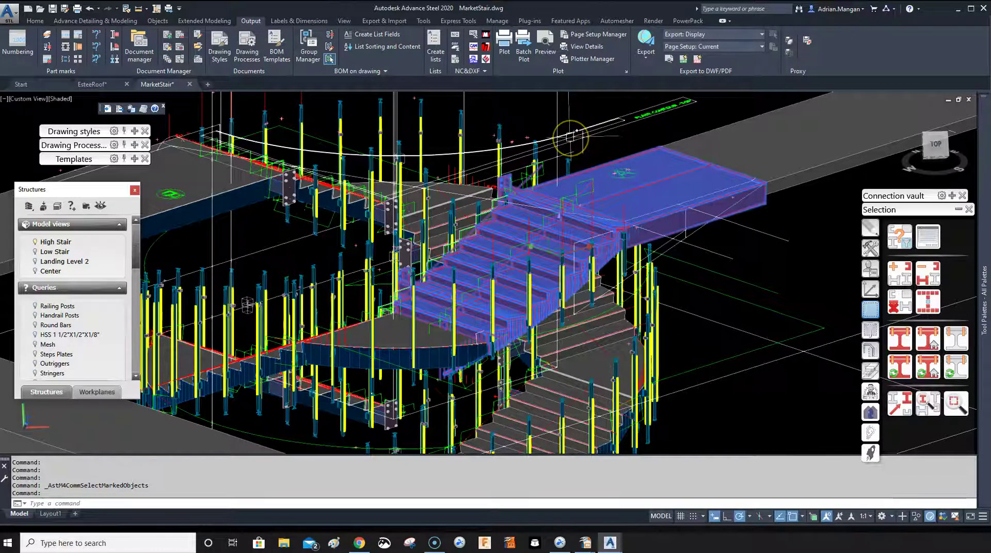
middle_click_drag(571, 178, 568, 203)
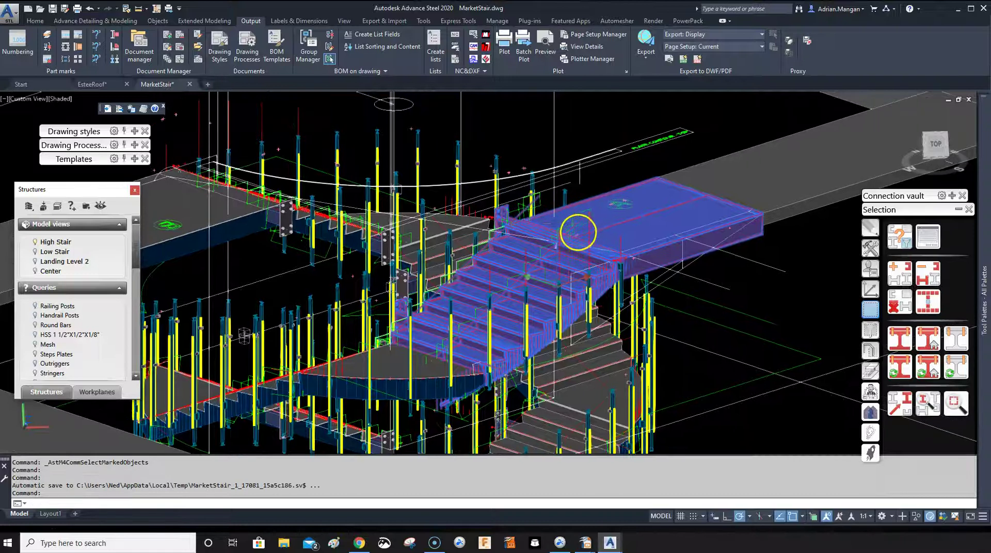
middle_click_drag(571, 245, 640, 186, "shift")
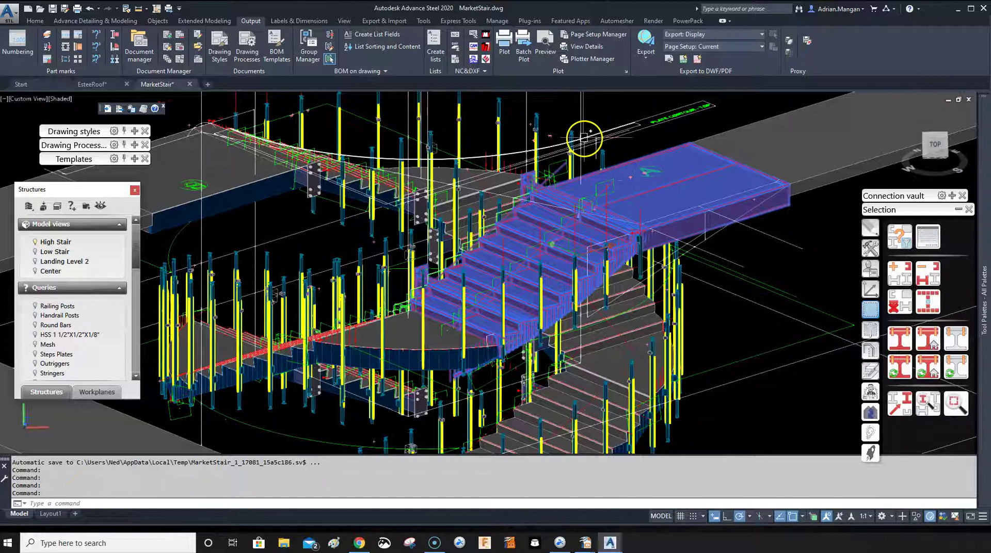
middle_click_drag(582, 138, 586, 210, "shift")
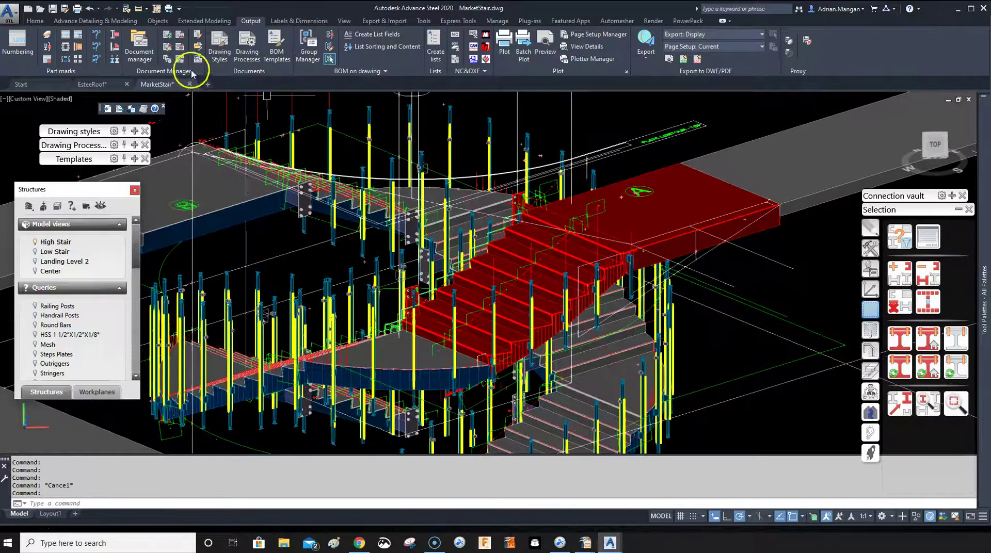
- In the Drawing Process Manager, show ADM Assemblies Each ANSI-C under User > 5 - Assemblies - Selected
left_click(167, 60)
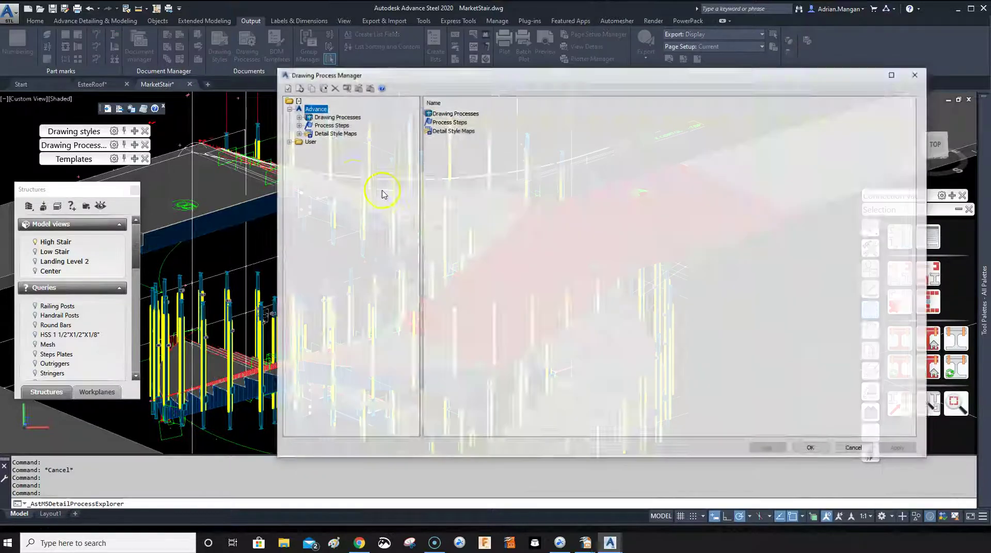
left_click(287, 141)
left_click(297, 149)
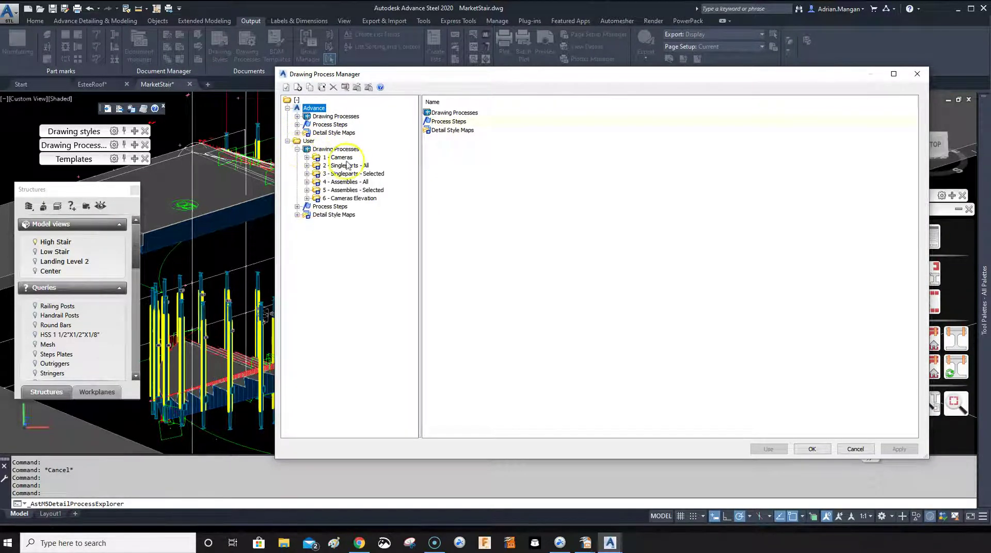
left_click(307, 191)
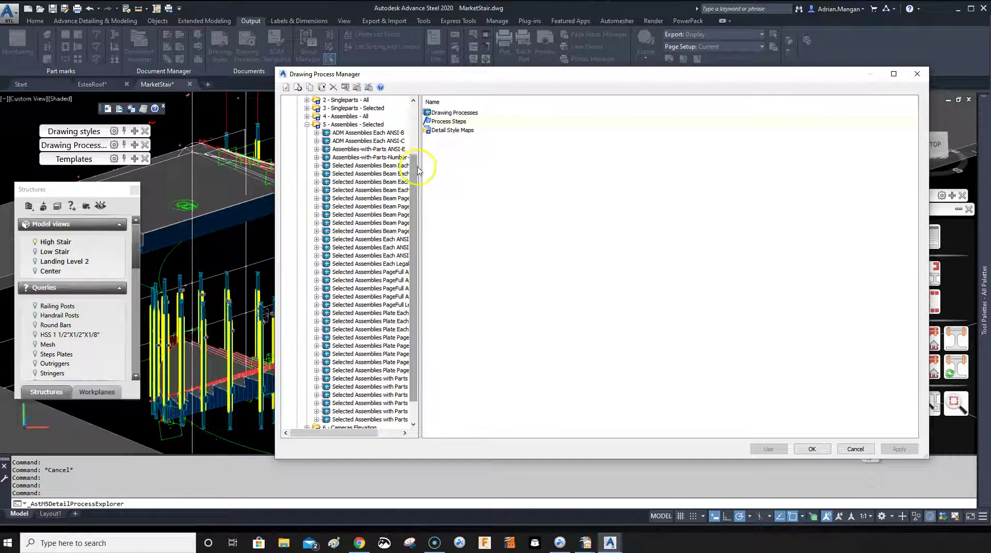
left_click_drag(419, 168, 461, 174)
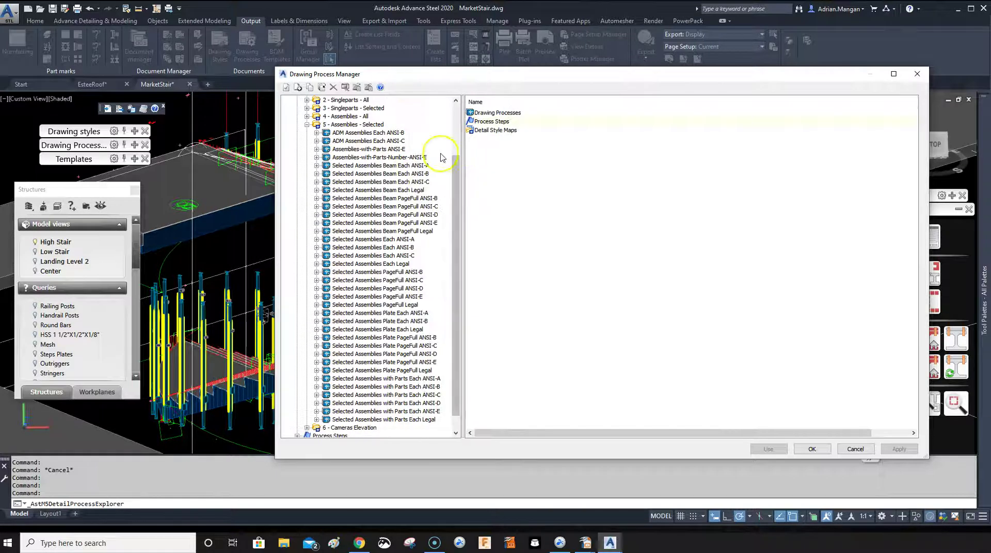
left_click(354, 124)
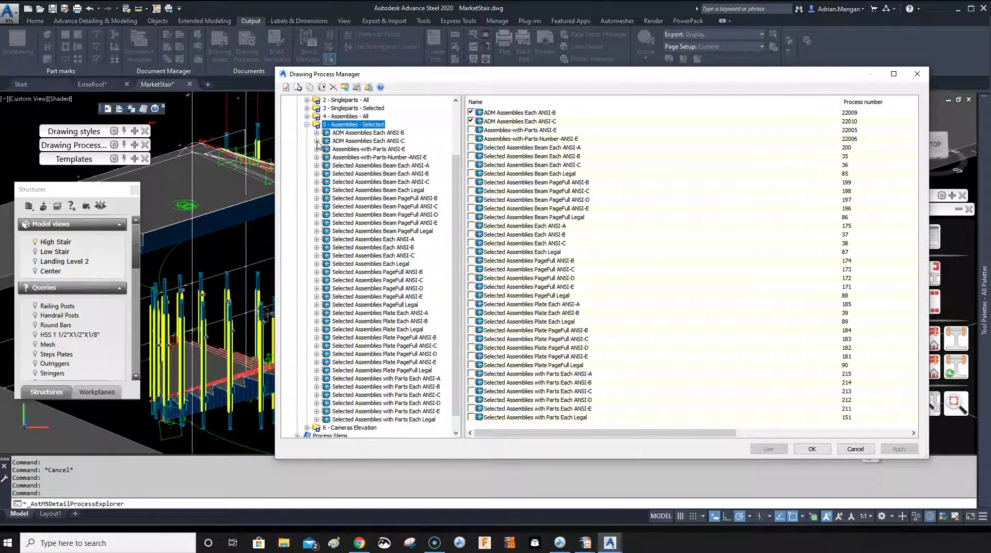
left_click(345, 141)
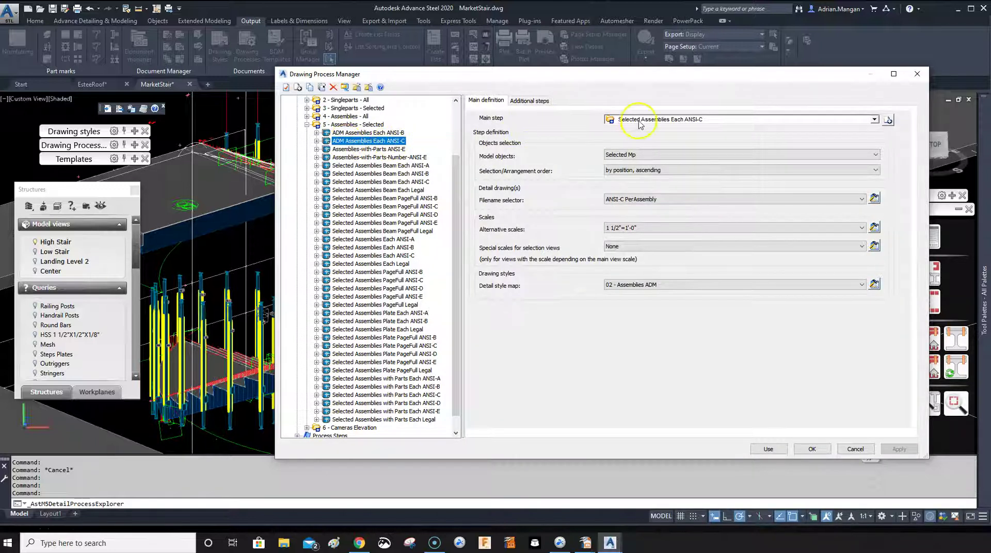
- Copy ADM Assemblies Each ANSI-C into a new process named ADM Assemblies Each ANSI-D
right_click(398, 146)
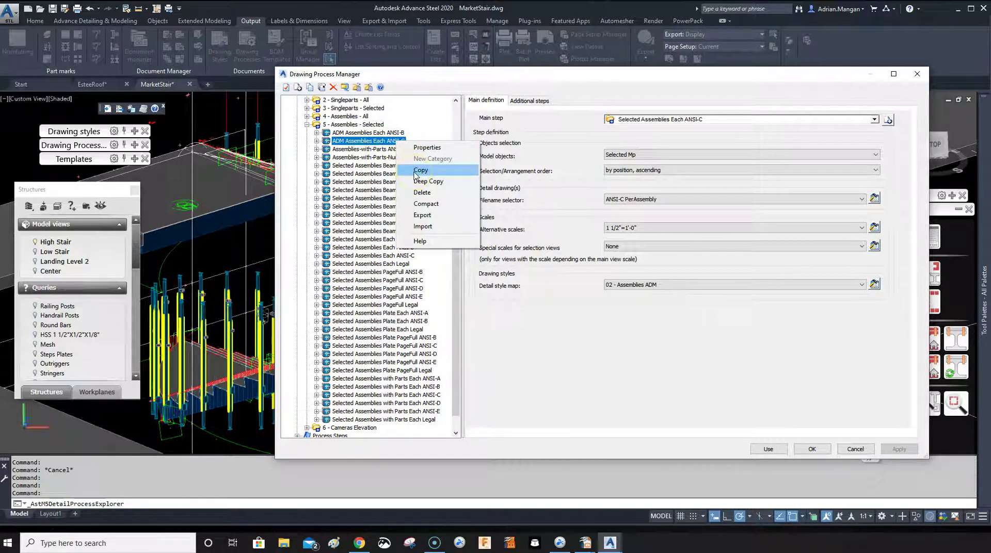
left_click(438, 170)
left_click(422, 171)
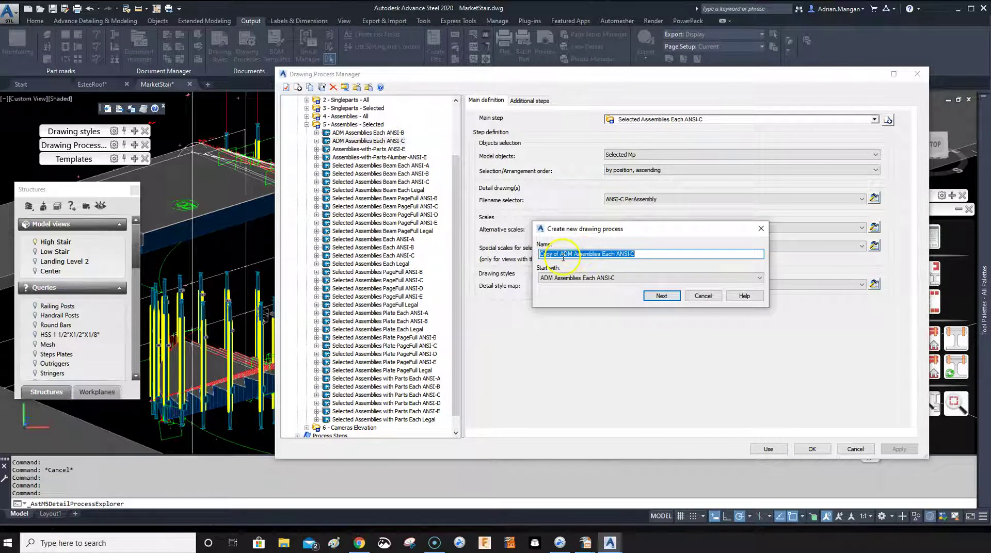
left_click_drag(562, 257, 546, 257)
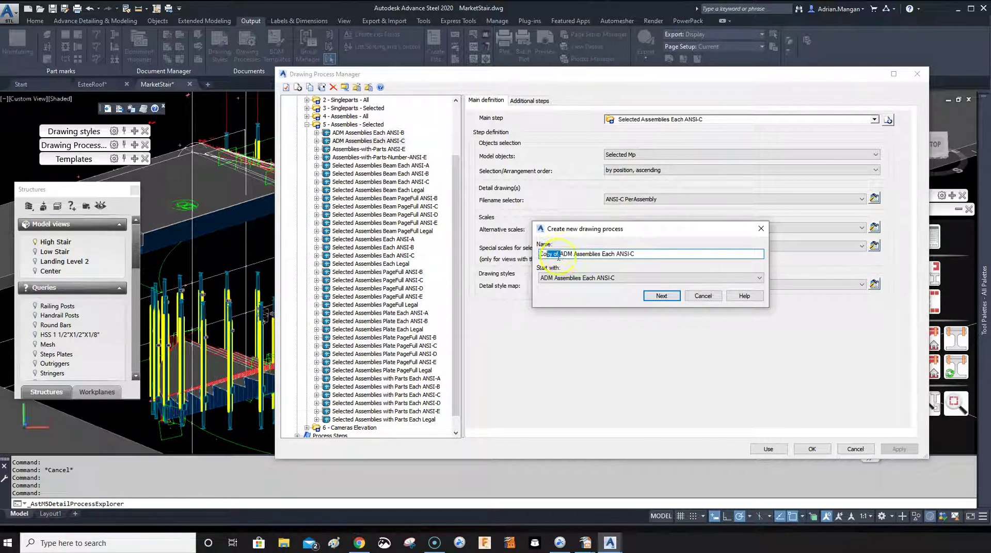
key("BackSpace")
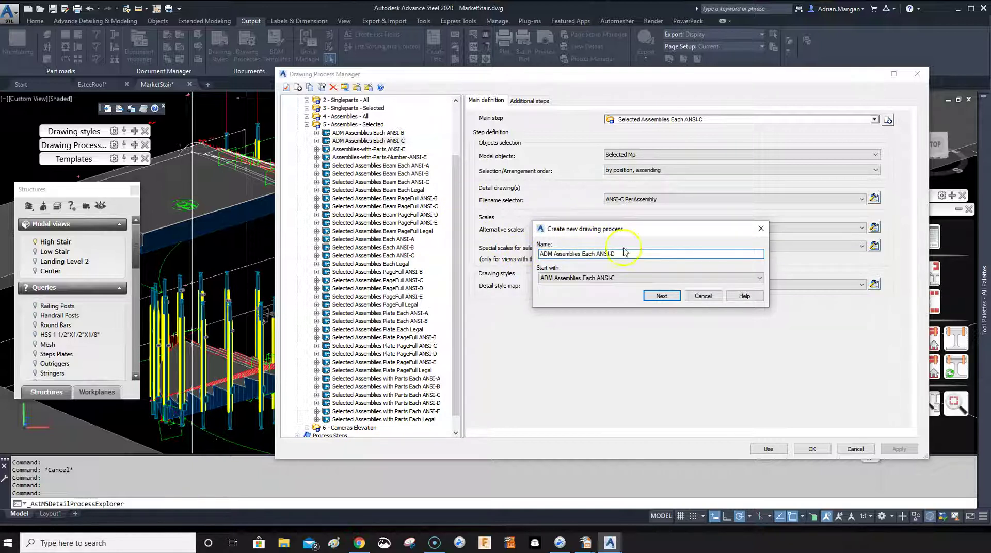
left_click(667, 299)
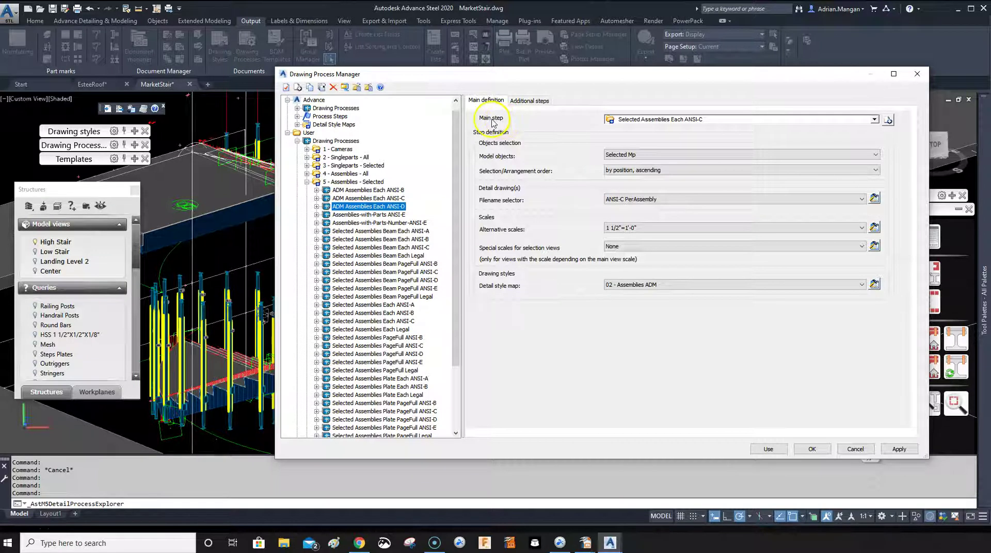
- Choose Selected Assemblies Each ANSI-C as the process's main step
left_click(876, 120)
scroll(712, 175, "down", 5)
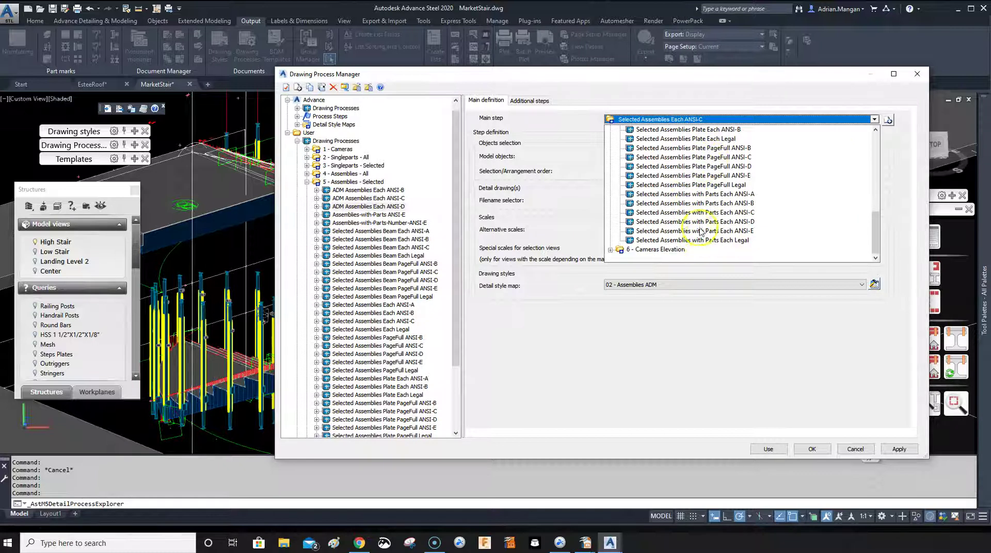
scroll(703, 215, "up", 2)
scroll(704, 214, "up", 3)
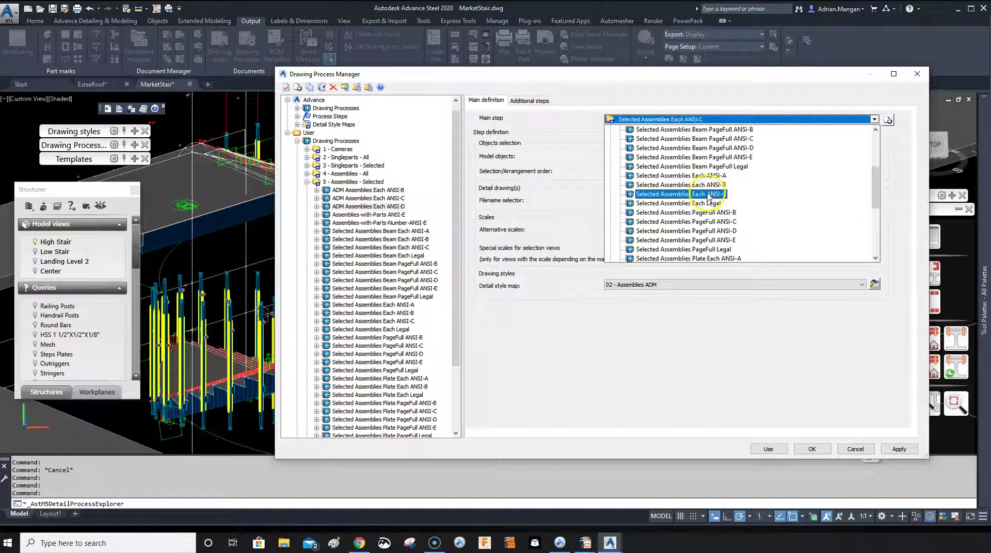
scroll(708, 183, "up", 4)
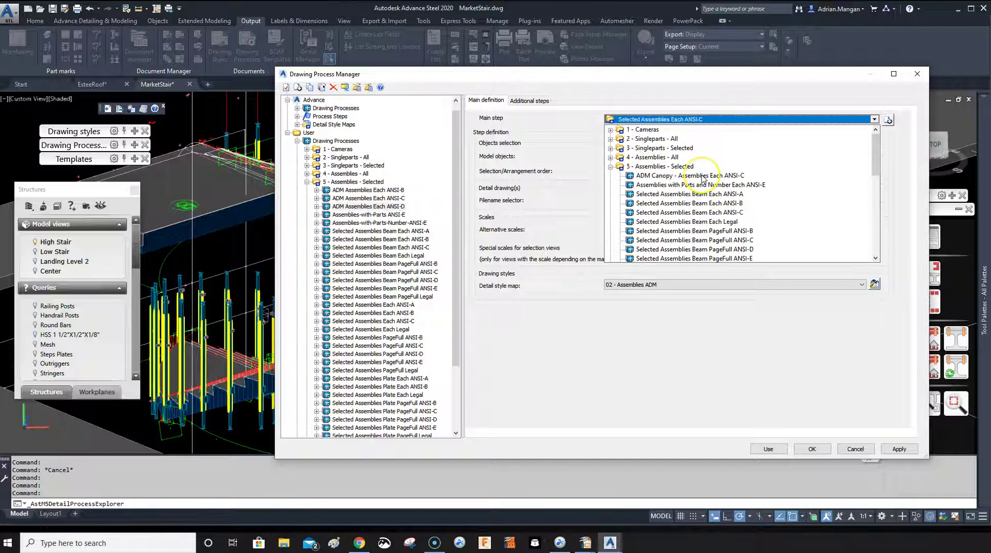
scroll(703, 178, "down", 4)
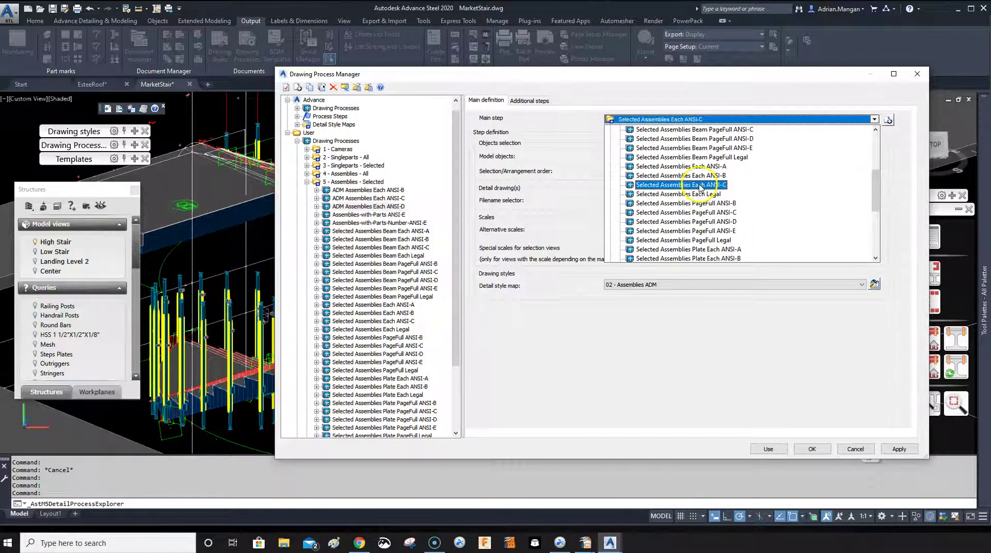
left_click(701, 186)
- Copy that main step as a new step named Selected Assemblies Each ANSI-D
left_click(888, 120)
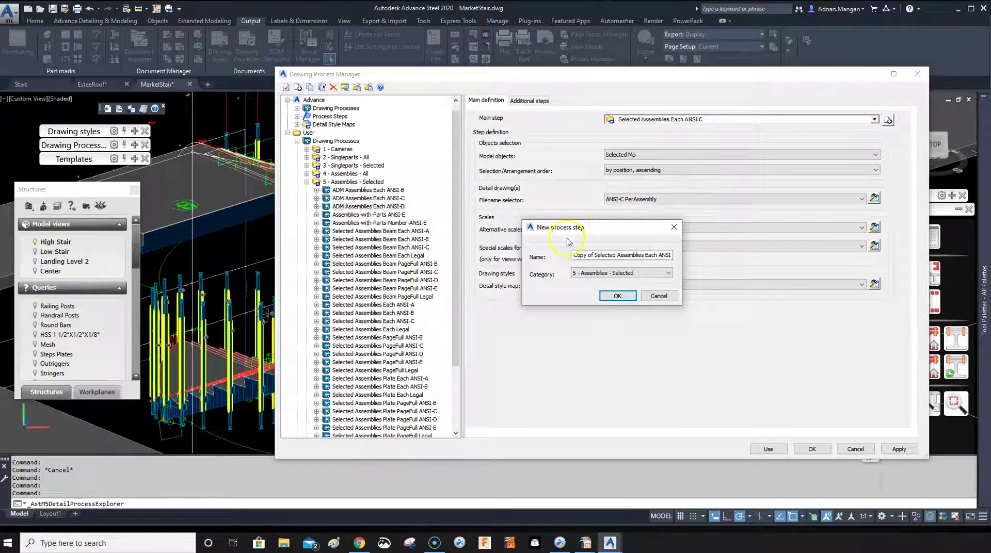
left_click_drag(595, 255, 581, 255)
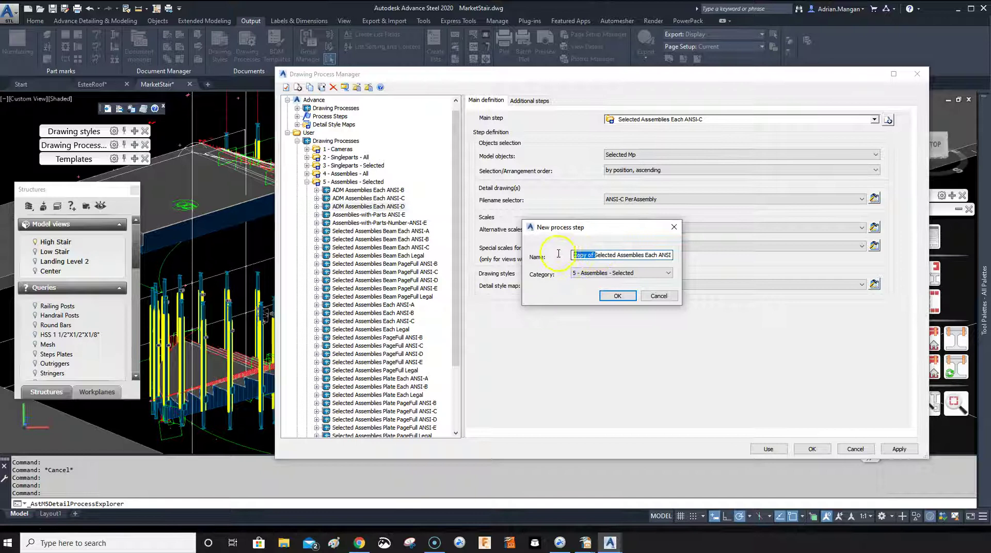
key("Delete")
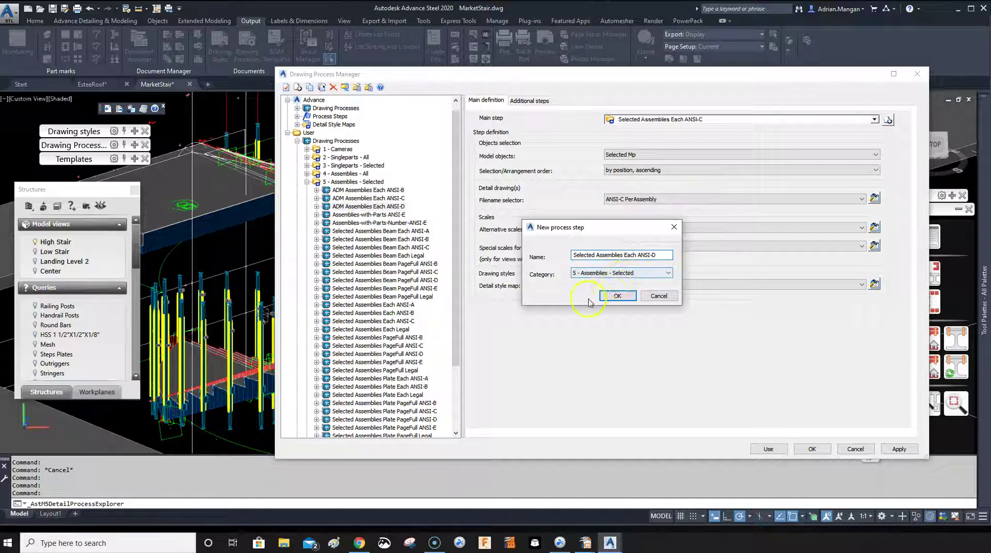
left_click(615, 295)
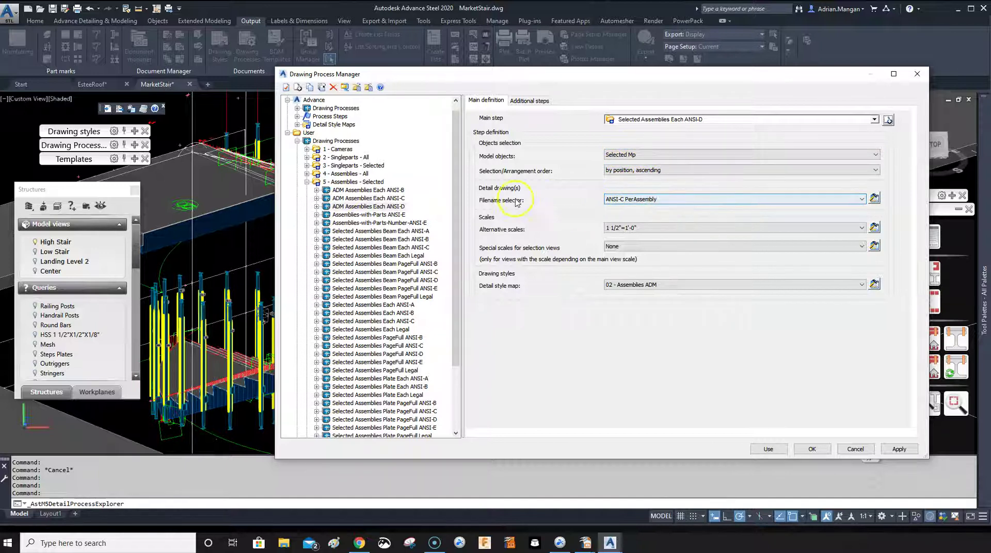
- Switch the filename selector from ANSI-C PerAssembly to ANSI-D PerAssembly
left_click(863, 201)
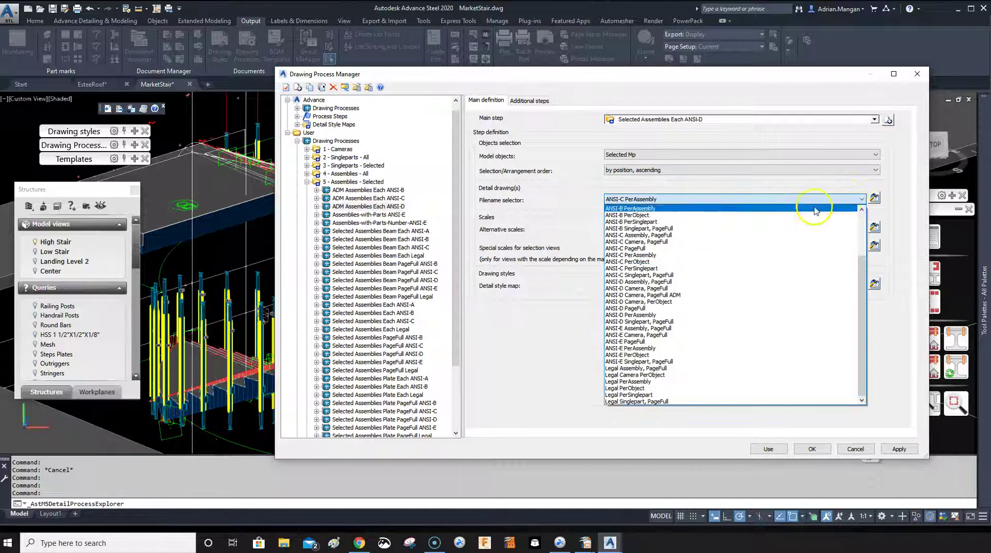
left_click(634, 316)
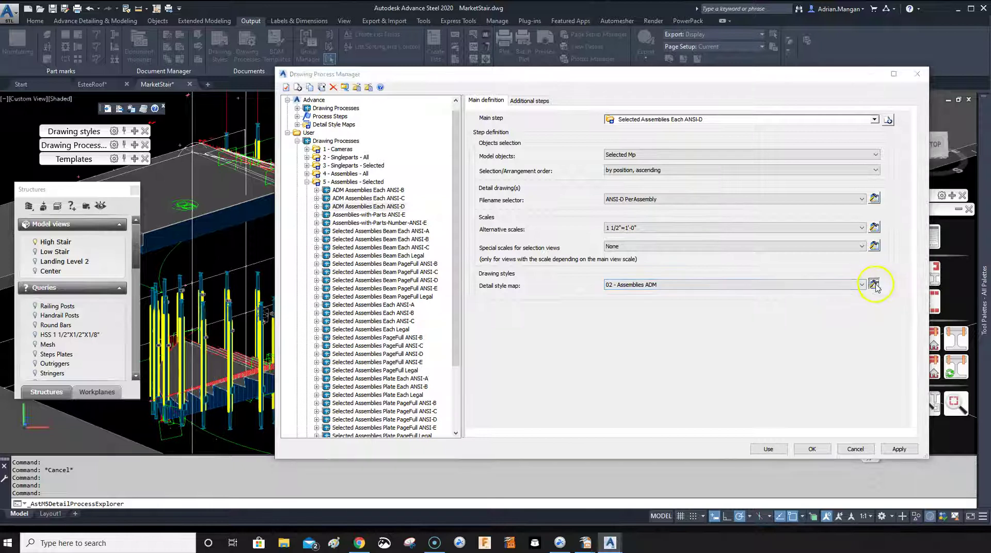
left_click(874, 284)
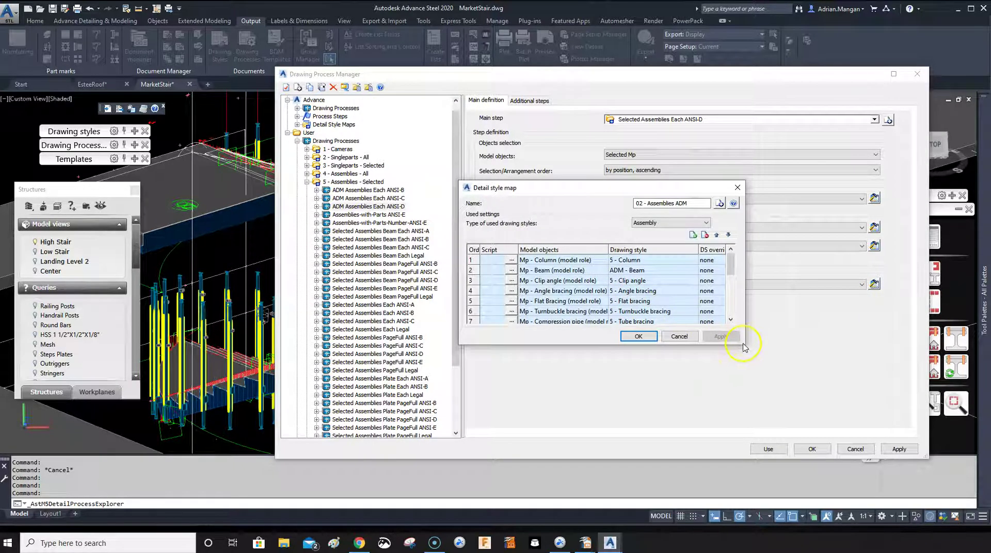
left_click_drag(744, 346, 824, 481)
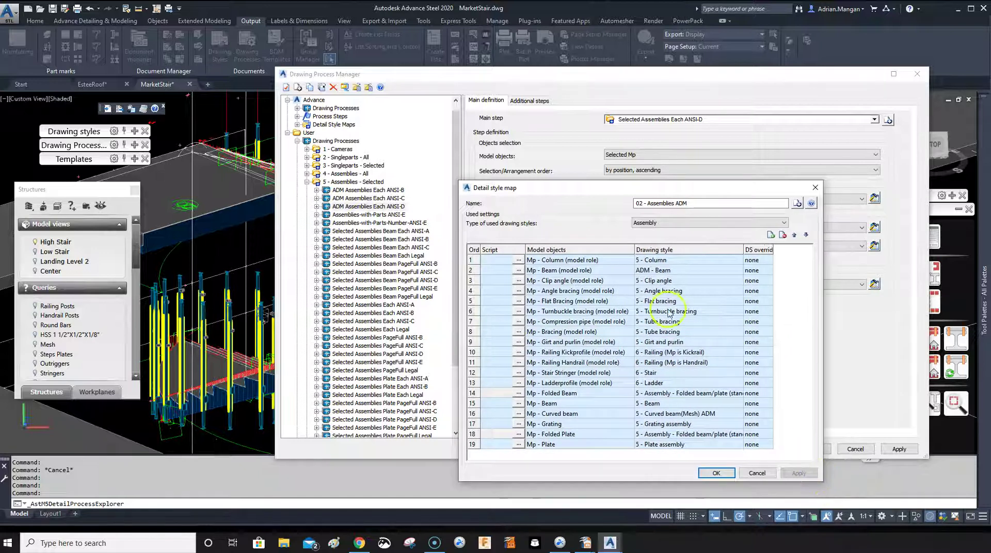
left_click(568, 261)
left_click(661, 271)
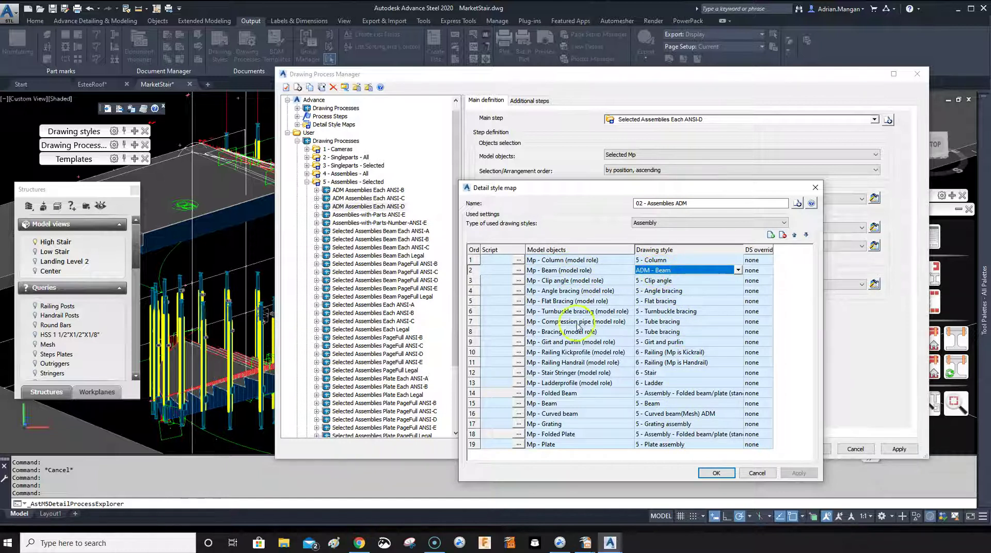
left_click(616, 261)
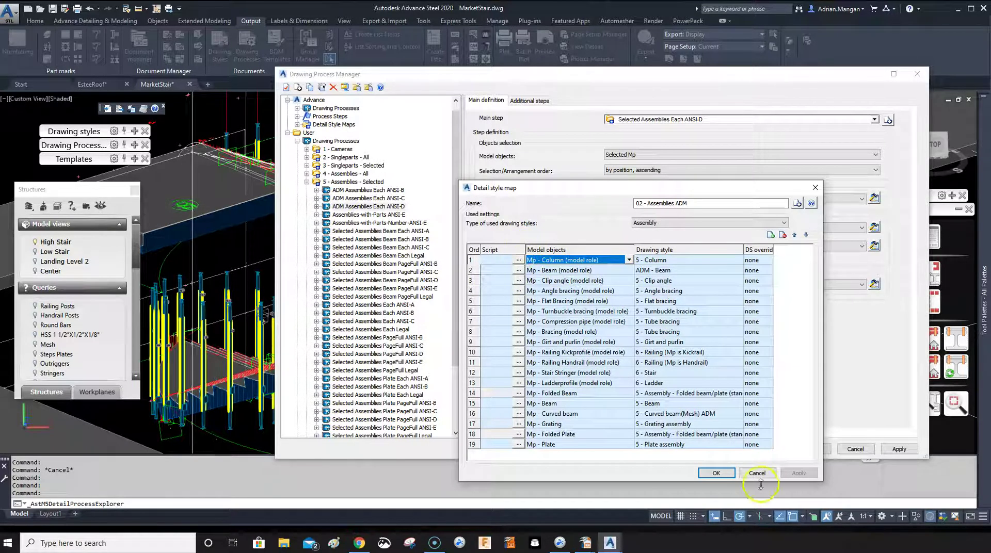
left_click(716, 473)
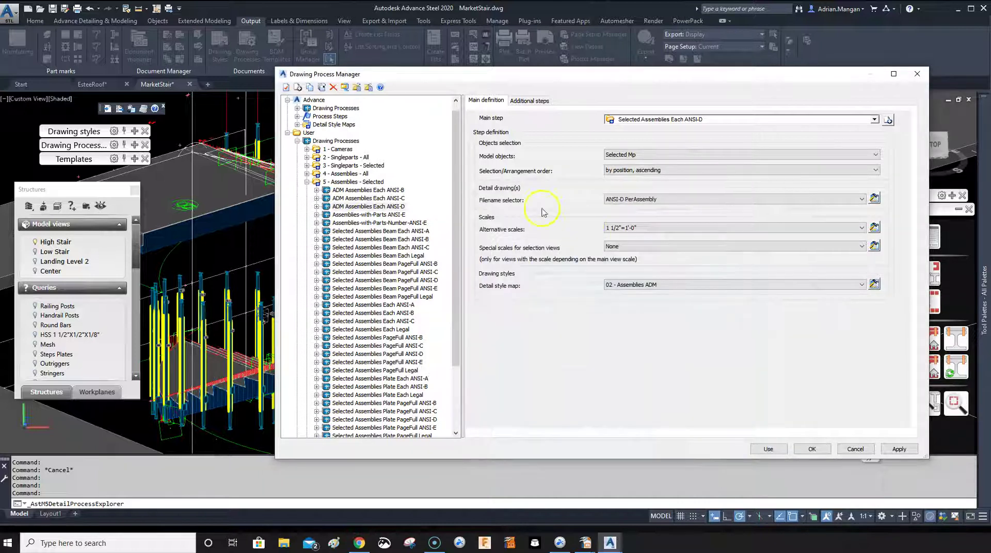
- Confirm the ANSI-D prototype file name in ADM Assemblies Each ANSI-D's filename selector settings
left_click(385, 207)
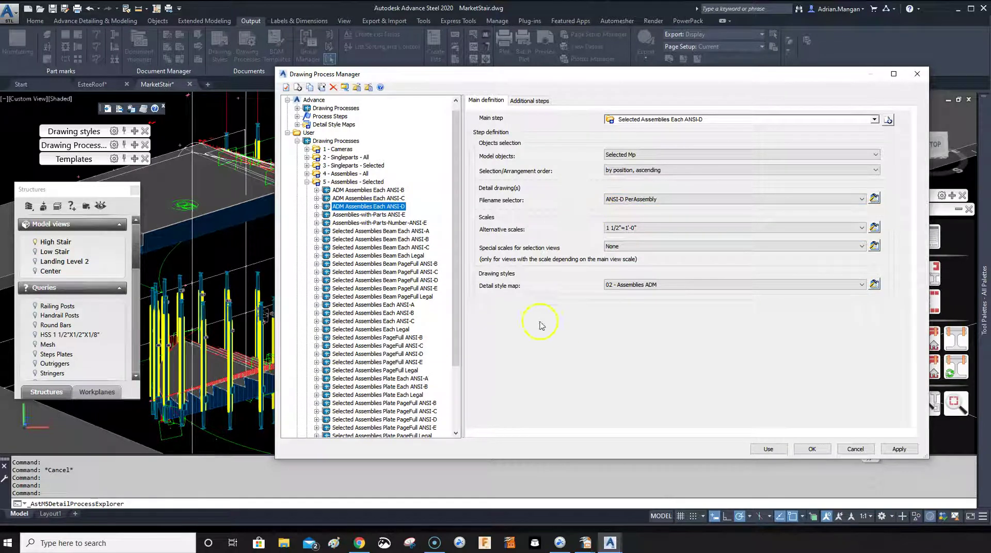
left_click(874, 198)
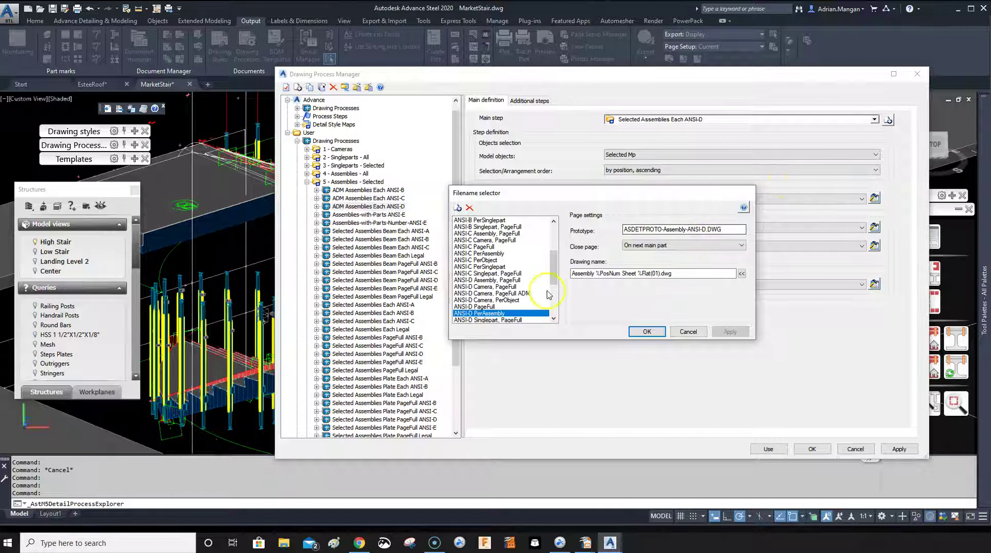
left_click(705, 230)
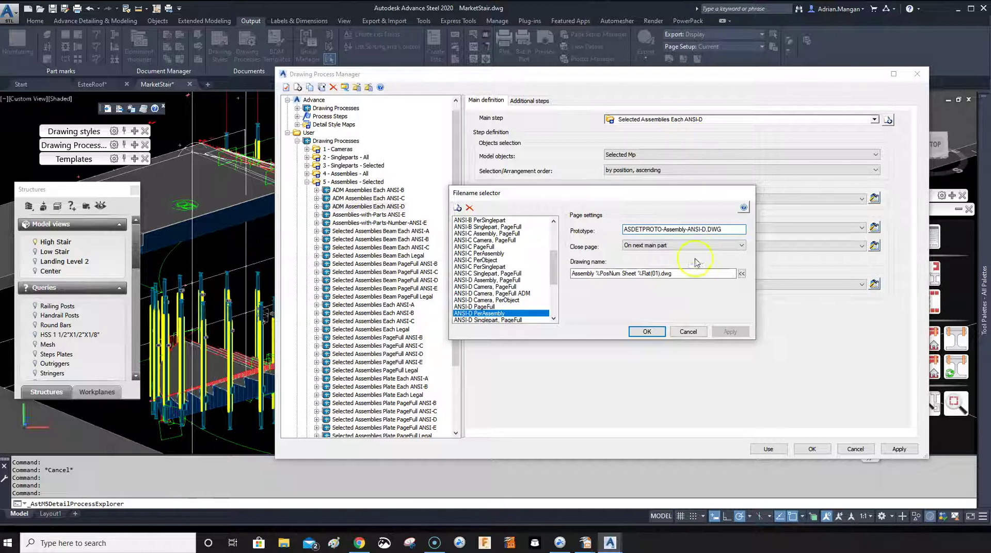
left_click(647, 331)
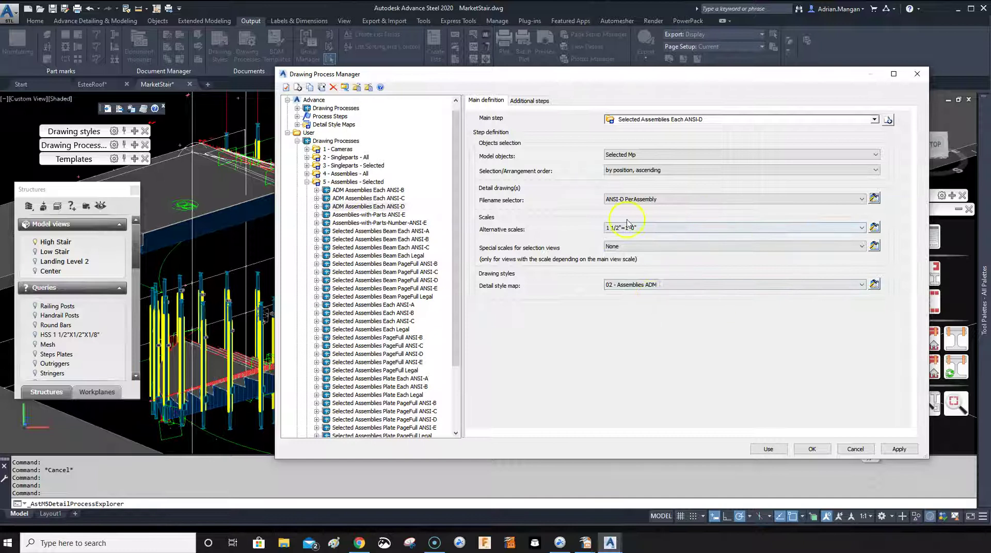
- Apply the changes and close the Drawing Process Manager
left_click(915, 451)
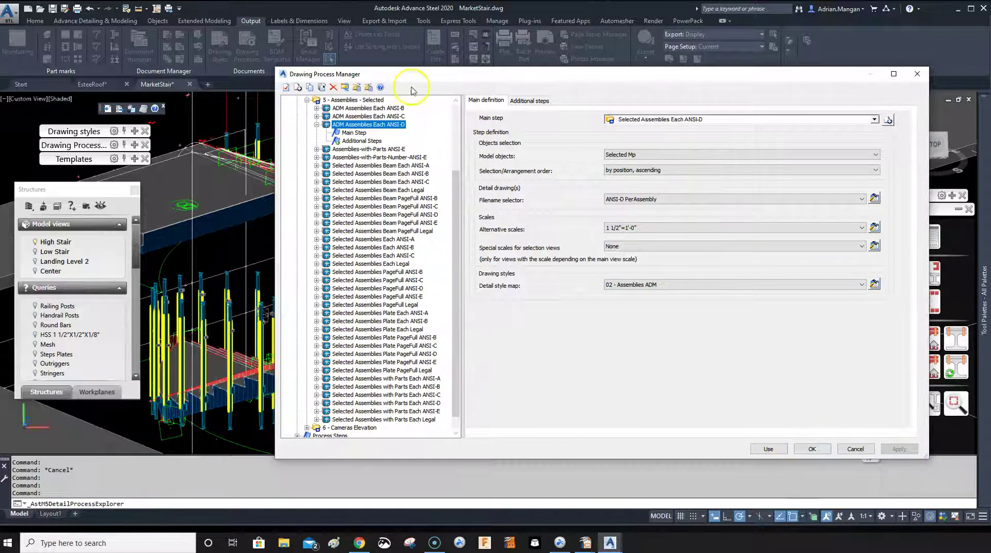
left_click(343, 101)
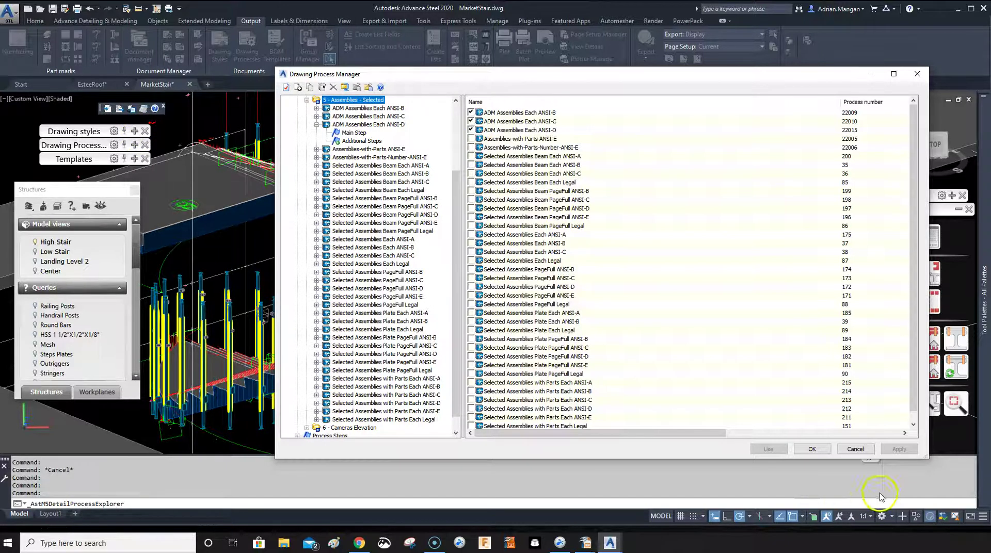
left_click(807, 448)
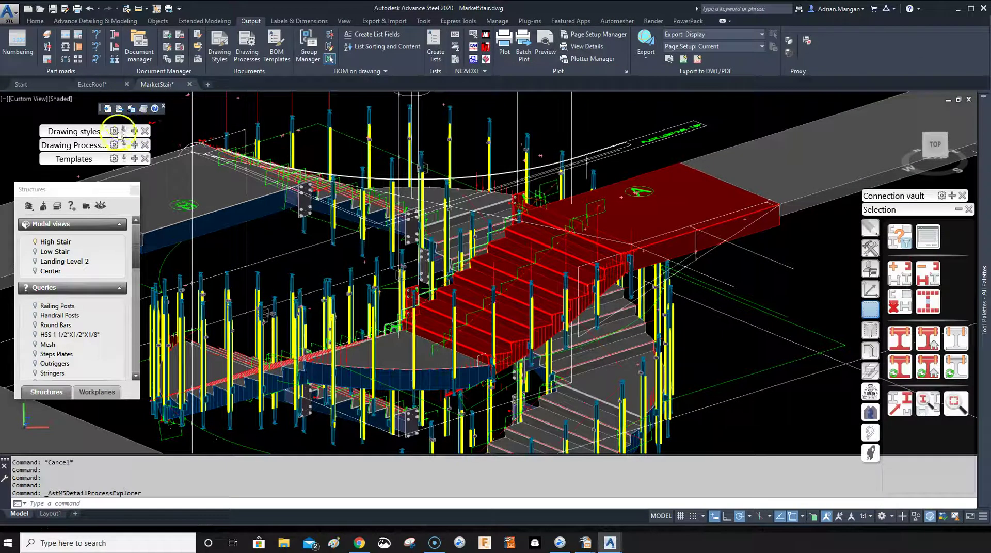
- Close, reopen and collapse the Drawing Processes palette, then select the stair assembly
left_click(144, 146)
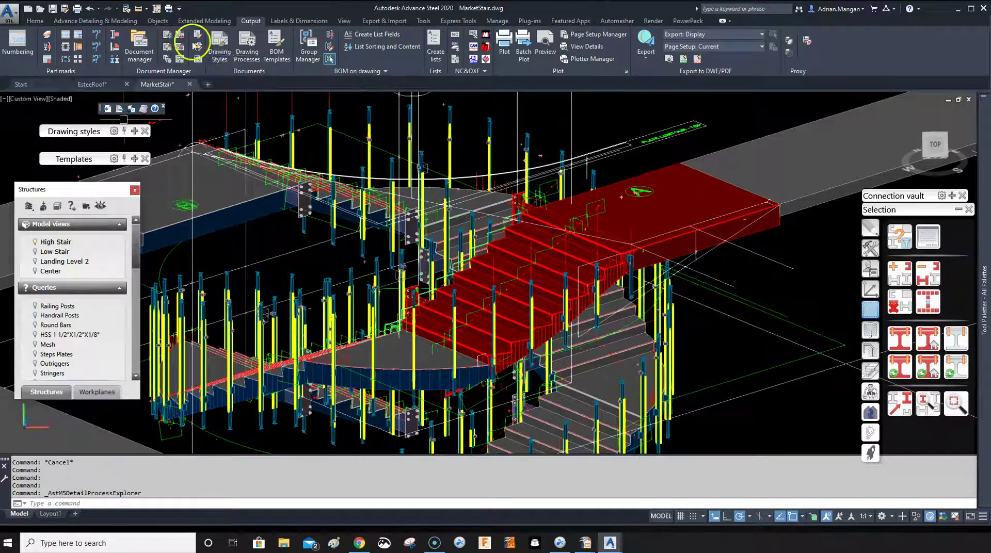
left_click(247, 49)
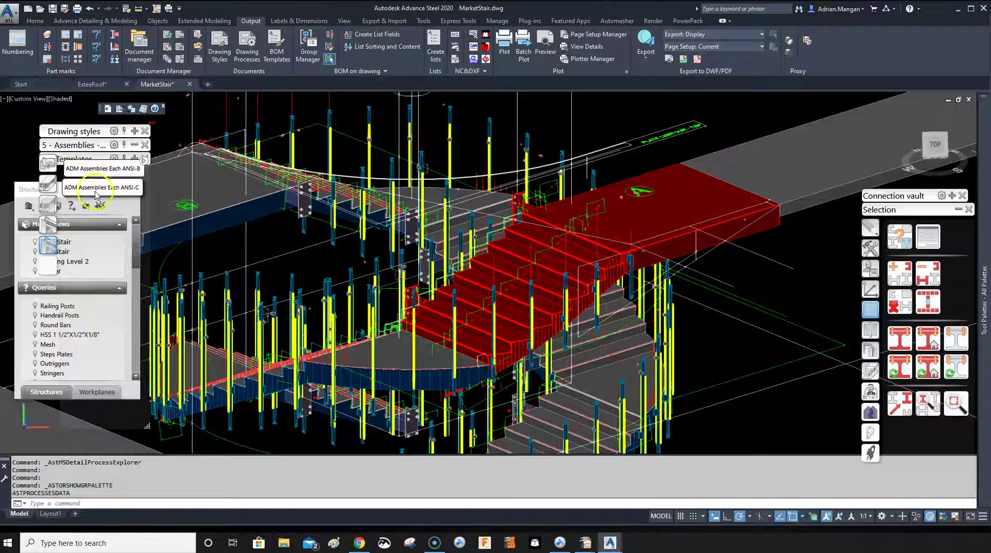
left_click(134, 145)
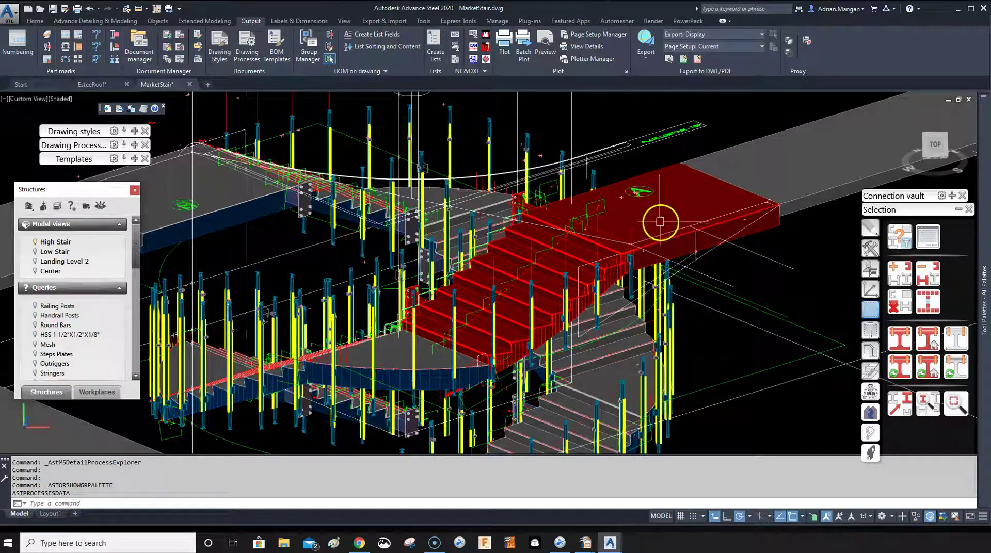
left_click(914, 287)
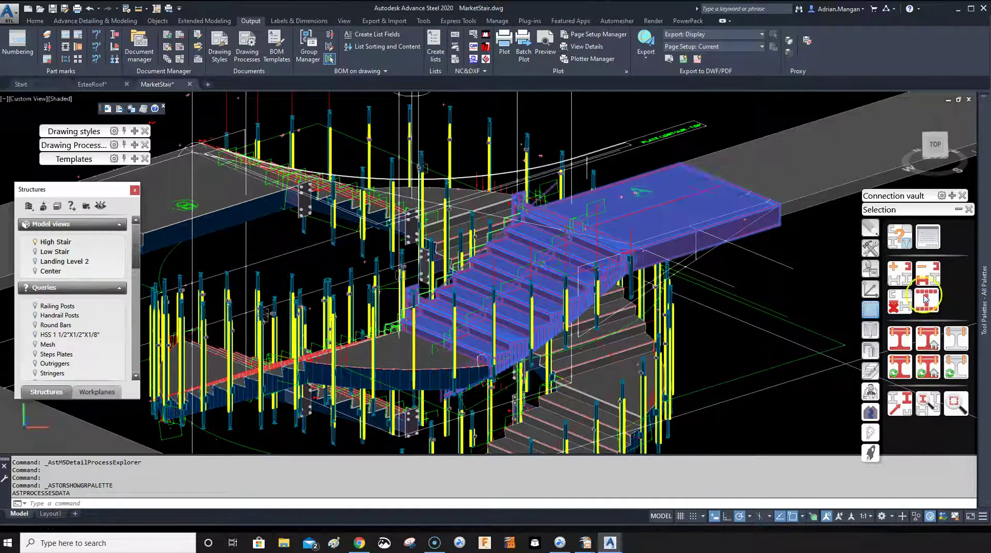
- Run the ADM Assemblies Each ANSI-D process on the selected stair and accept its properties
left_click(167, 60)
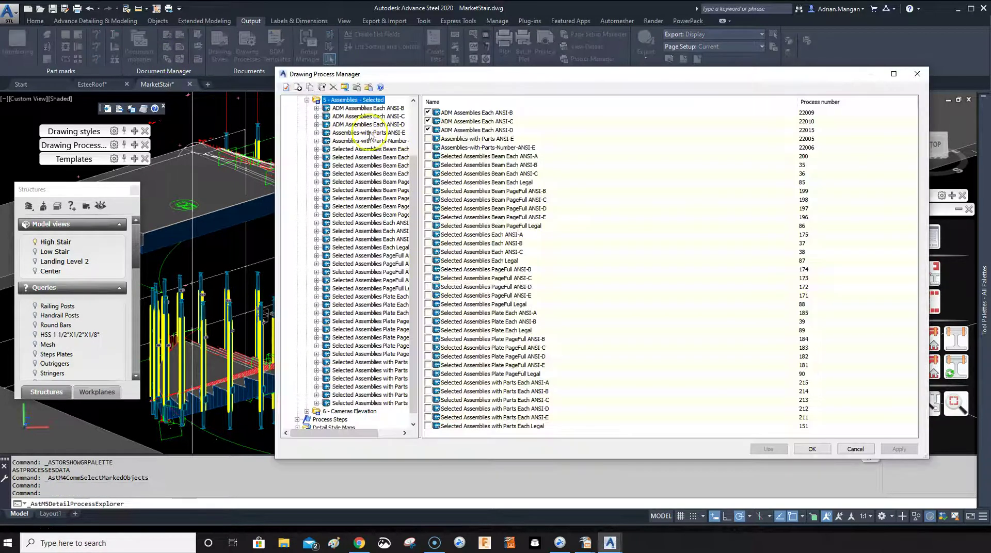
left_click(364, 125)
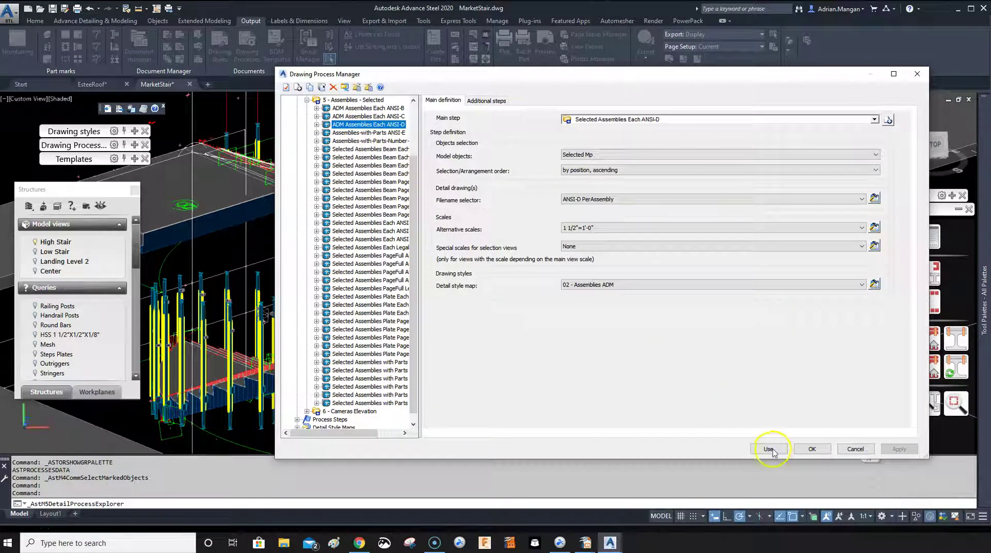
left_click(769, 449)
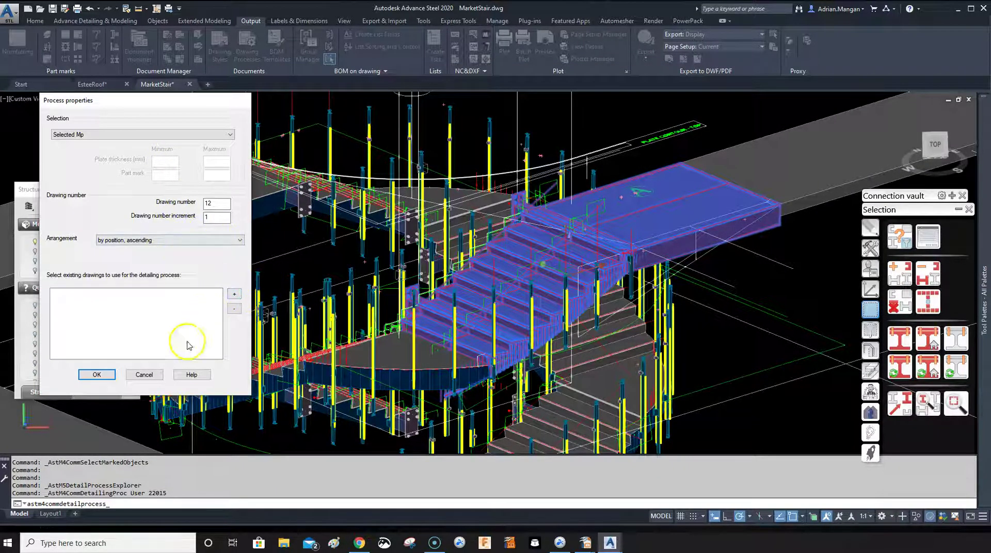
left_click(97, 375)
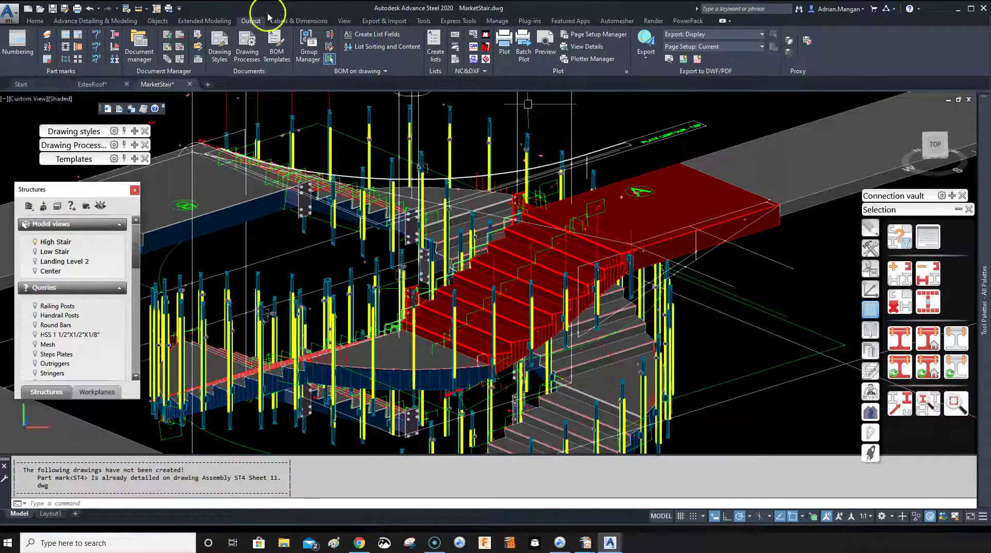
- Review the Drawing-General > General defaults in Management Tools, then close the window
left_click(35, 21)
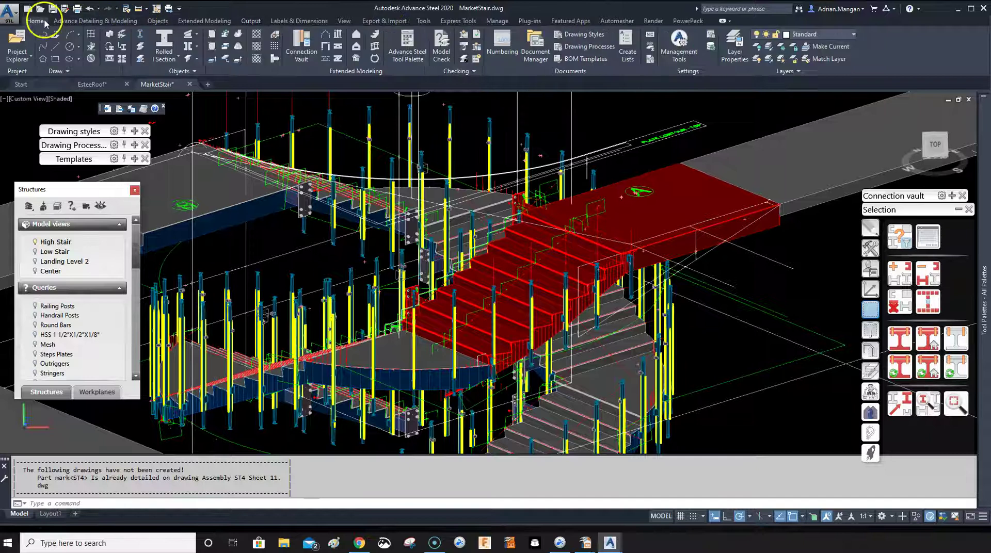
left_click(681, 41)
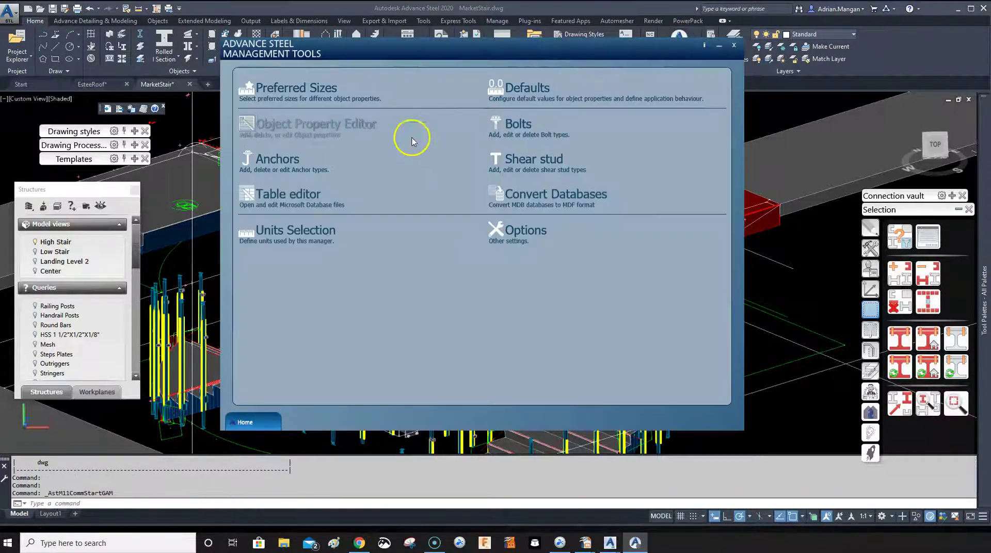
left_click(498, 85)
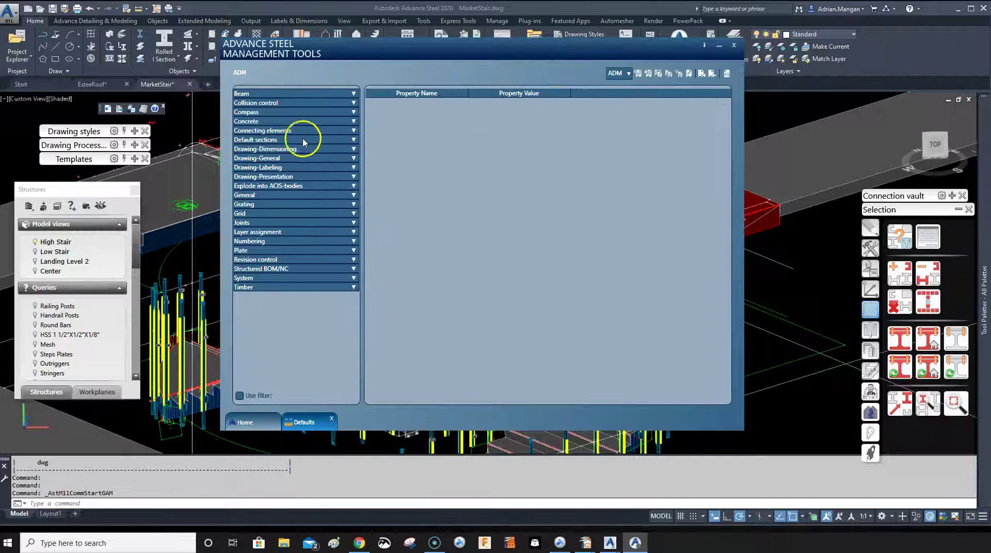
left_click(353, 150)
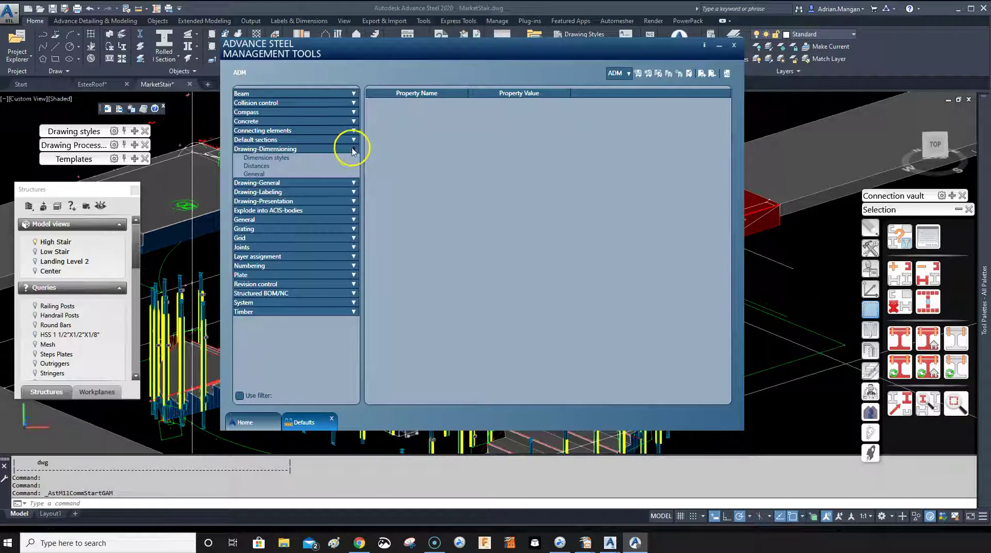
left_click(351, 185)
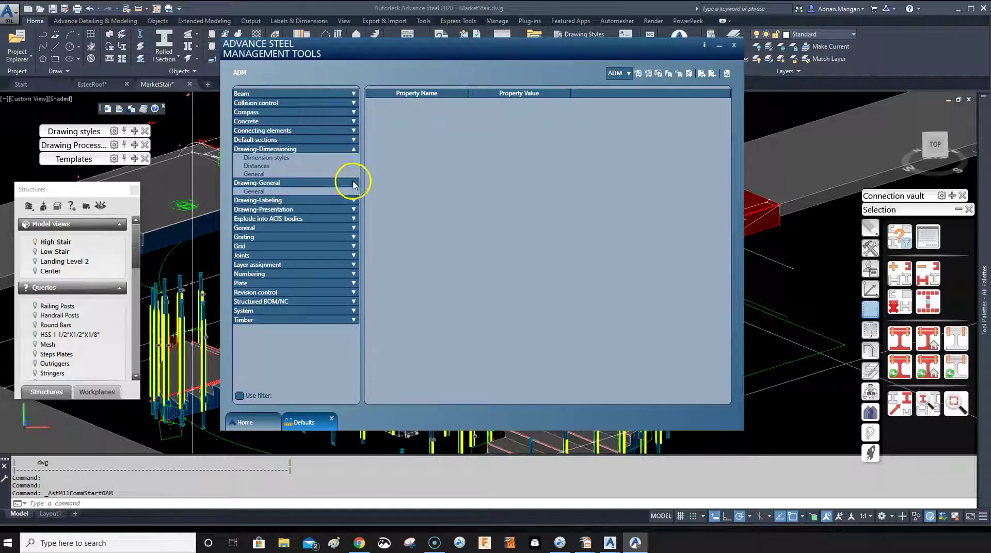
left_click(339, 191)
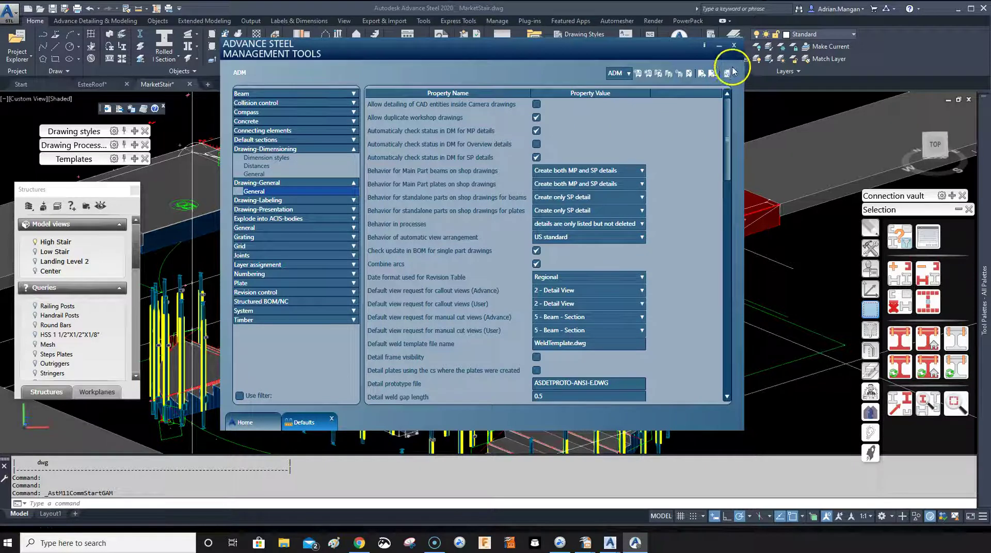
left_click(733, 45)
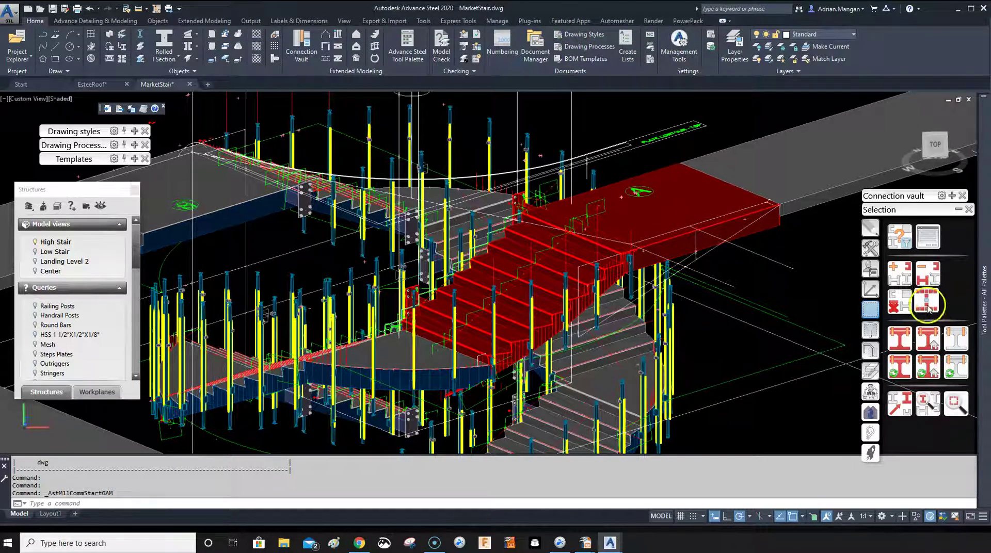
- Reselect the stair and landing and run ADM Assemblies Each ANSI-D, creating Assembly ST4 Sheet 12
left_click(712, 46)
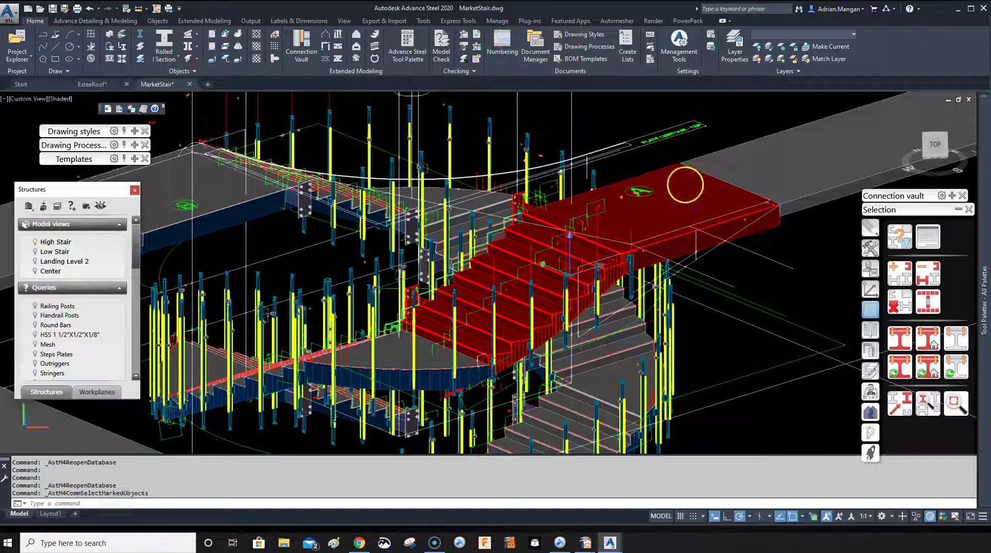
left_click(679, 195)
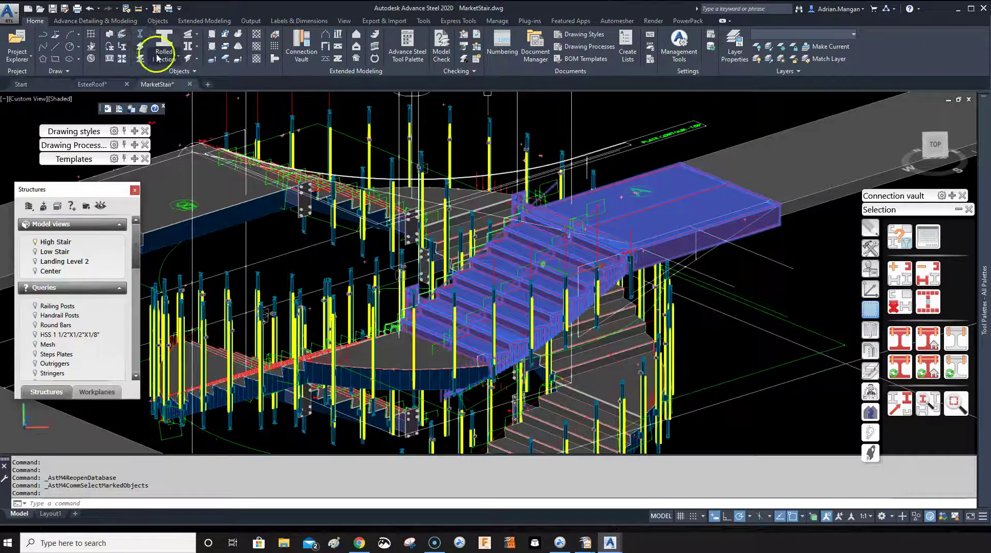
left_click(158, 23)
left_click(245, 22)
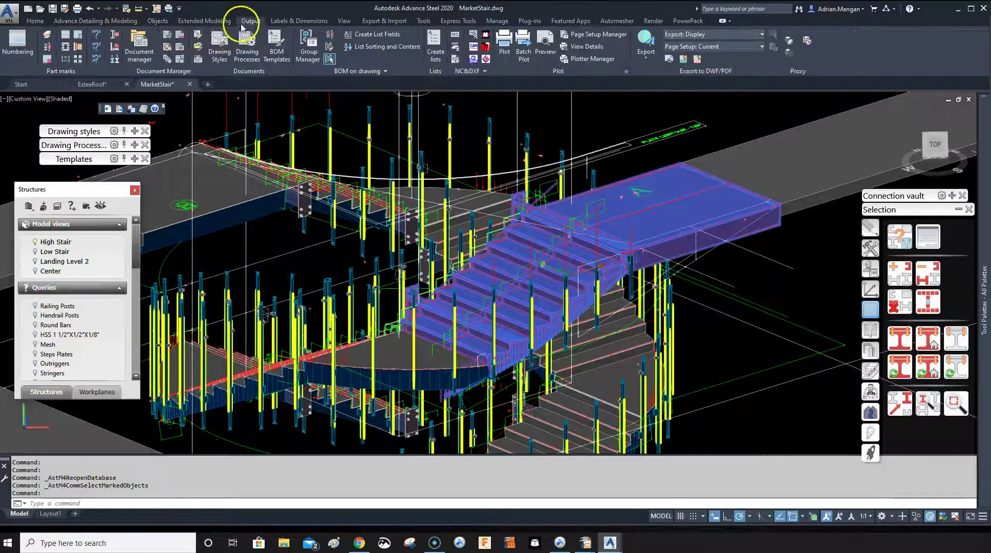
left_click(166, 48)
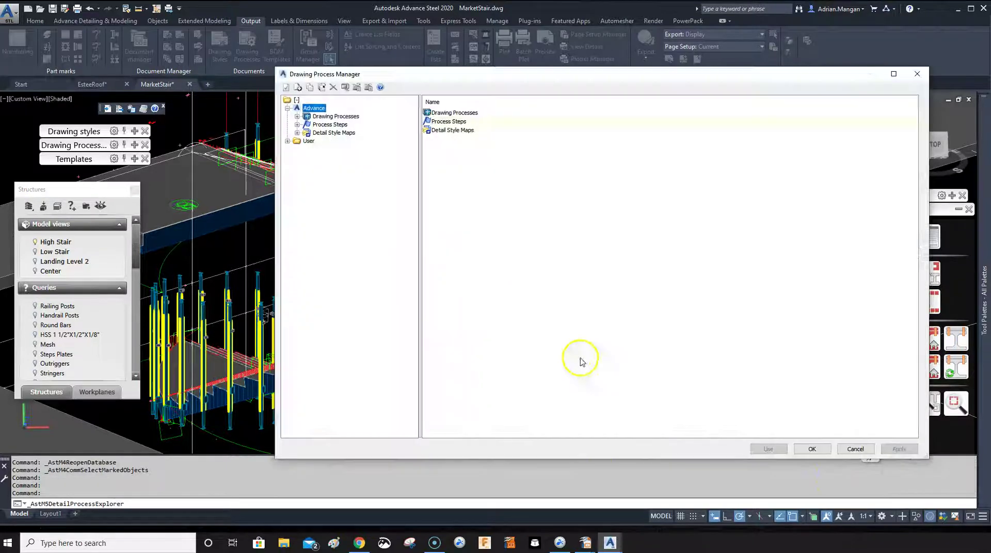
left_click(287, 141)
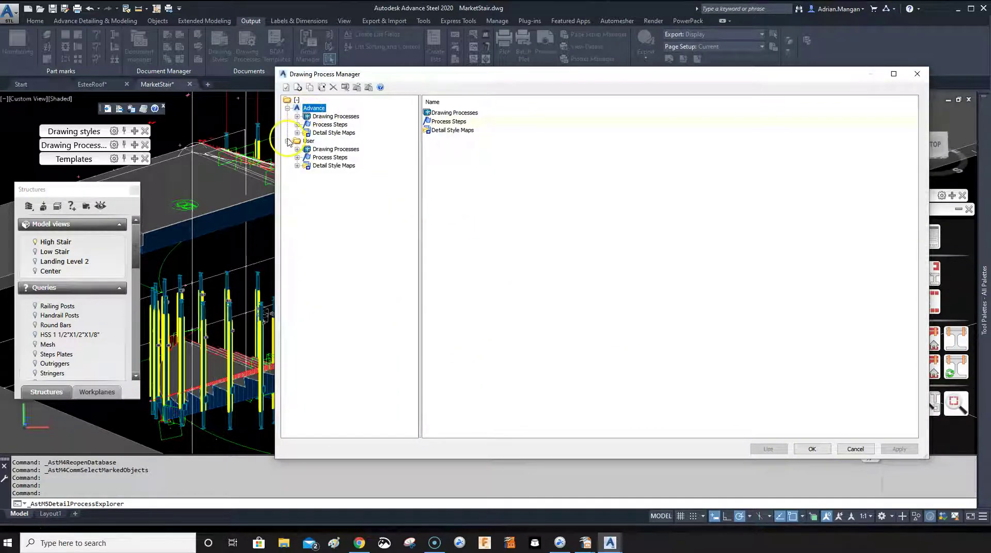
left_click(297, 150)
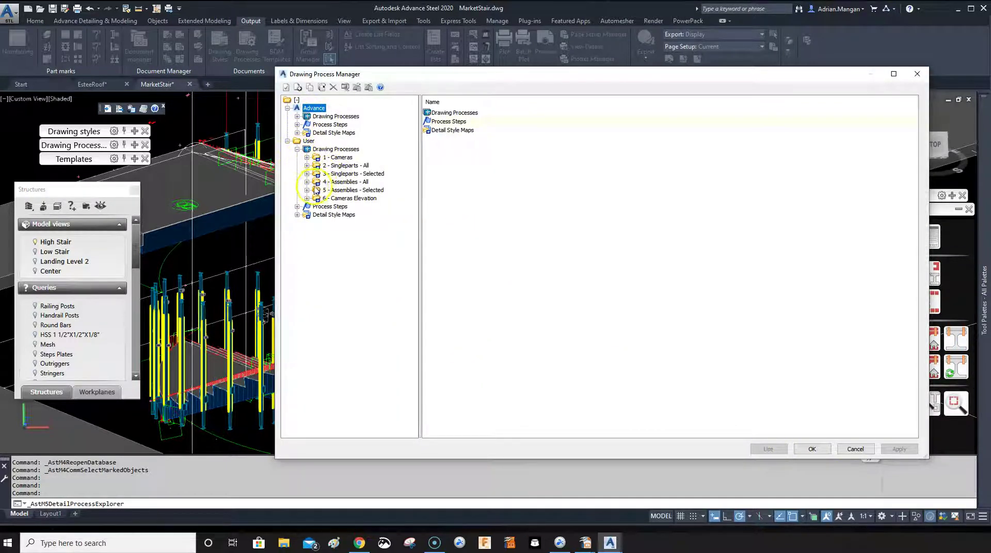
left_click(306, 190)
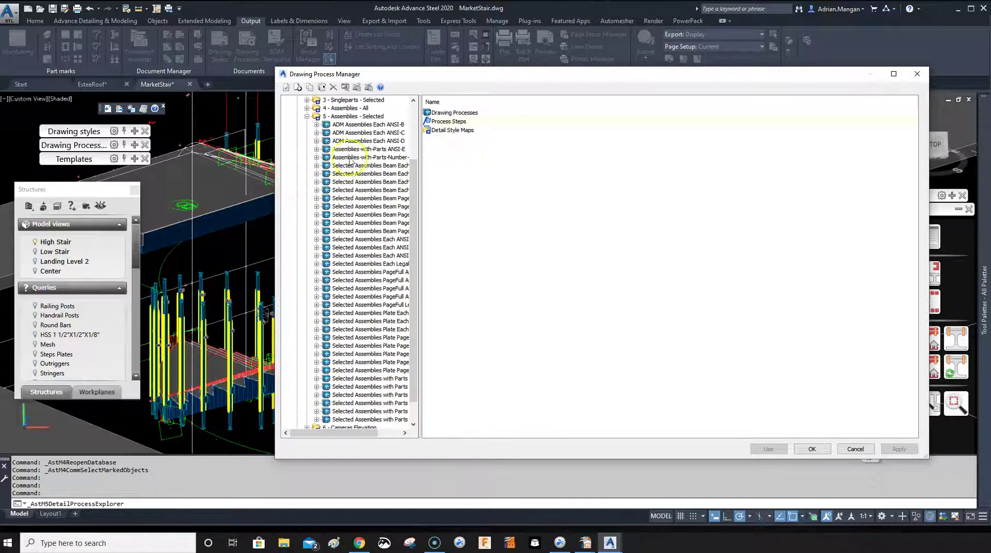
left_click(360, 141)
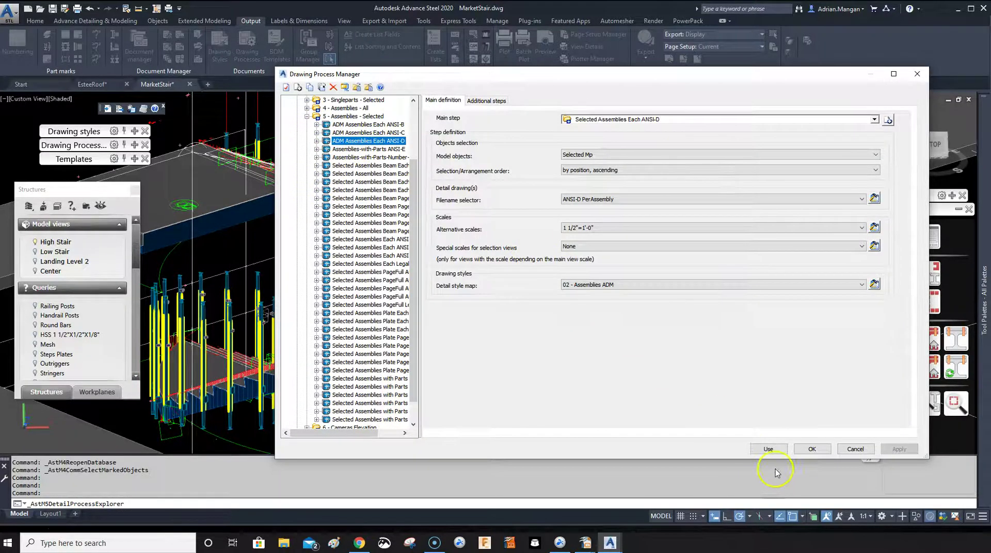
left_click(781, 452)
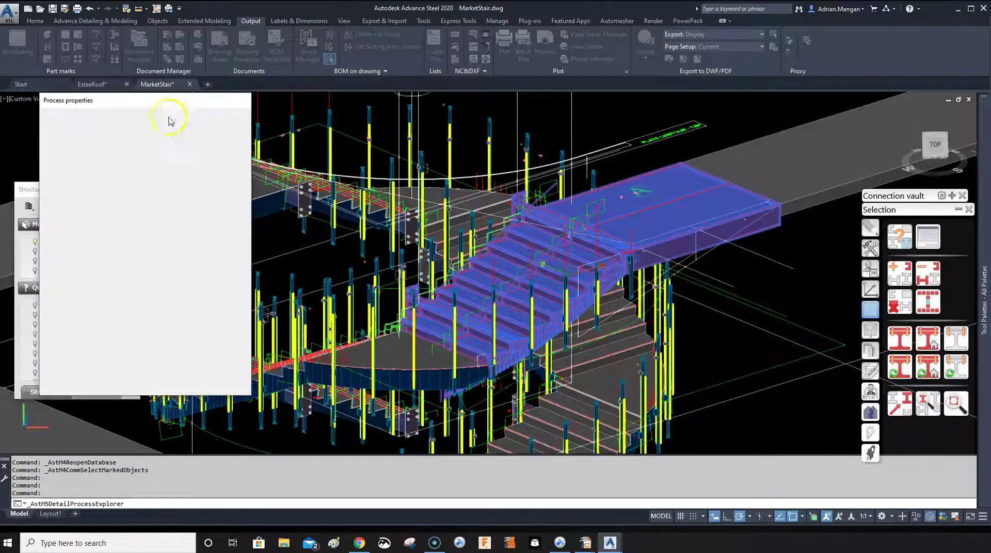
left_click(96, 375)
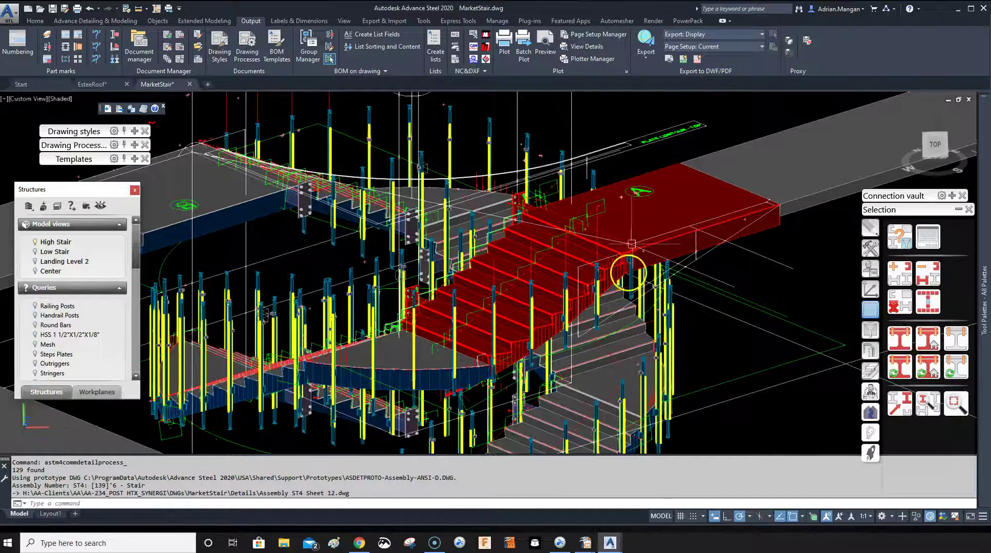
- Open the Assembly ST4 Sheet 12 detail drawing from the landing's front edge plate
scroll(685, 231, "up", 3)
scroll(685, 230, "down", 2)
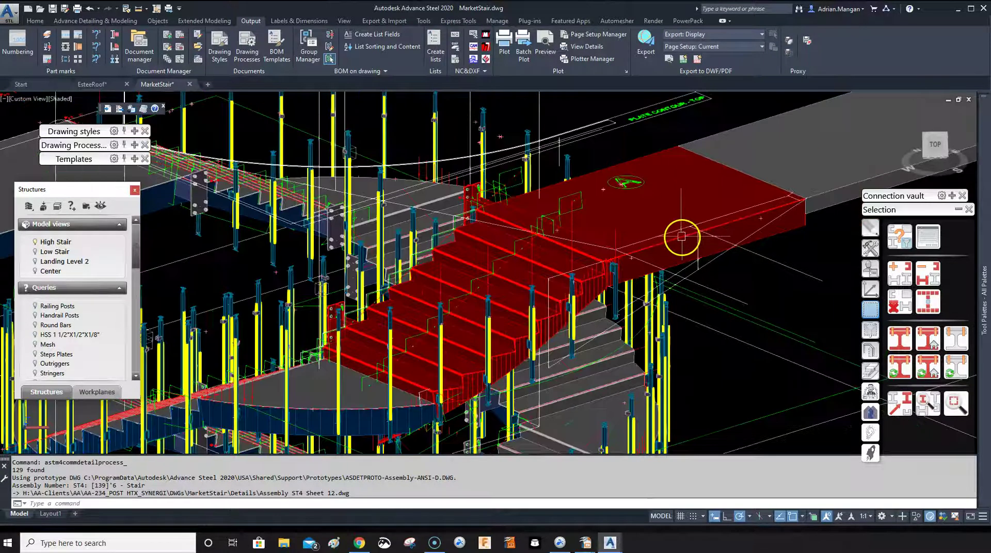
left_click(683, 250)
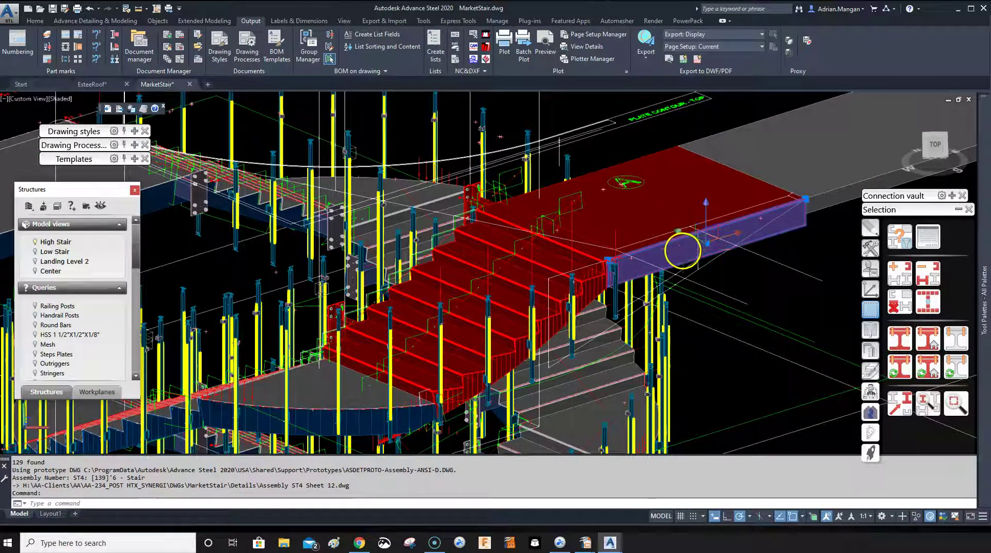
right_click(682, 251)
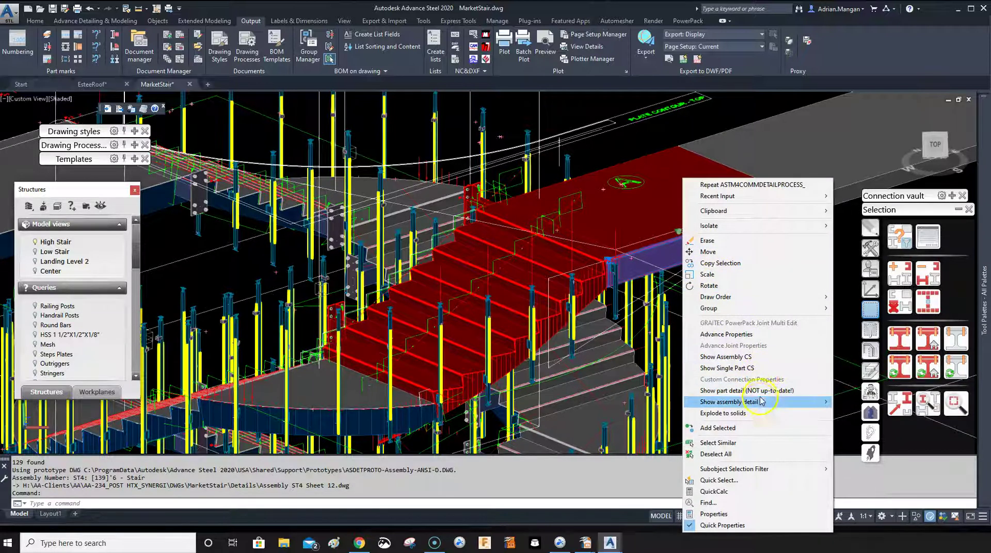
mouse_move(798, 406)
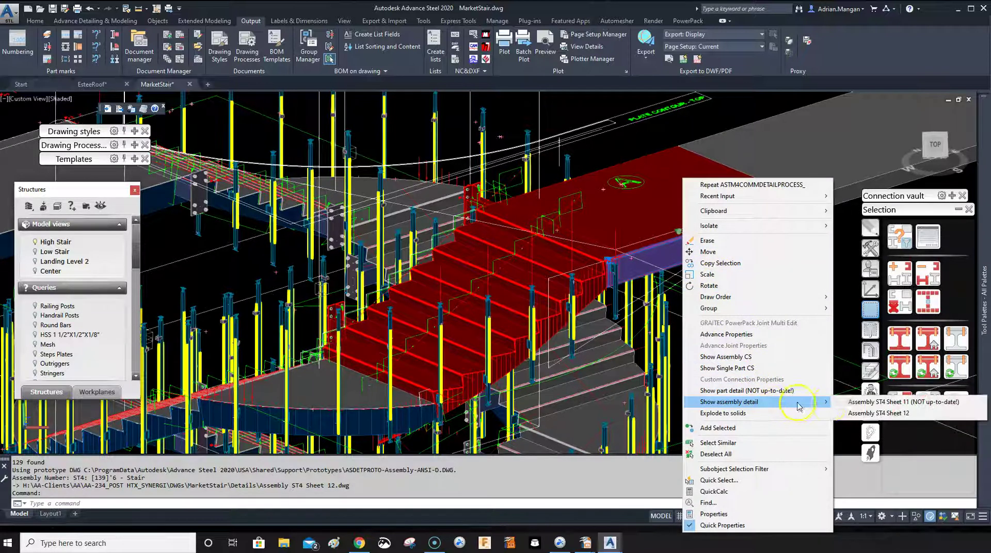
left_click(879, 414)
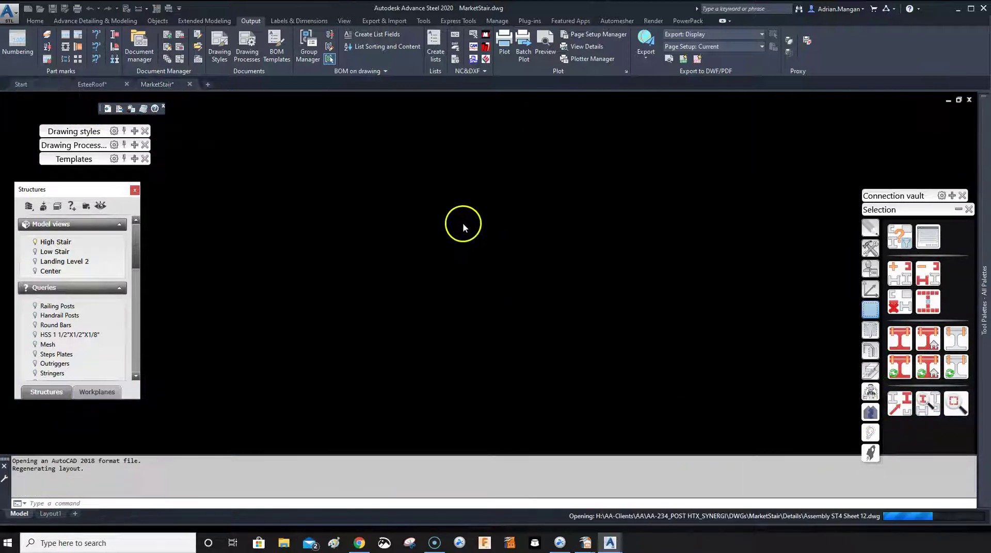
- Pan and zoom around the ANSI-D sheet to inspect the stair views and title block
middle_click_drag(411, 247, 548, 210)
scroll(545, 222, "down", 3)
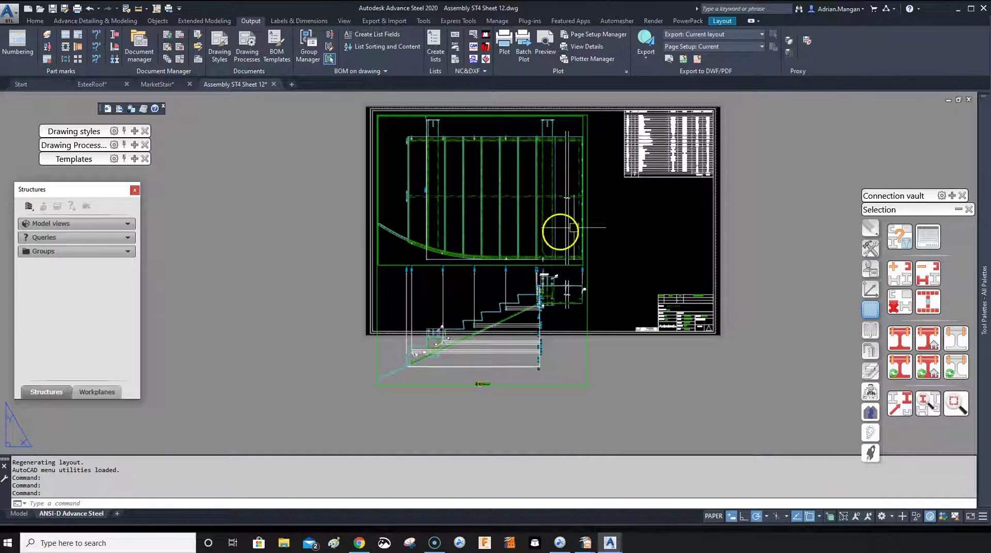
scroll(659, 128, "up", 2)
scroll(653, 149, "down", 2)
scroll(641, 224, "up", 2)
scroll(692, 341, "up", 1)
scroll(697, 359, "down", 1)
middle_click_drag(697, 358, 648, 333)
middle_click_drag(555, 388, 646, 283)
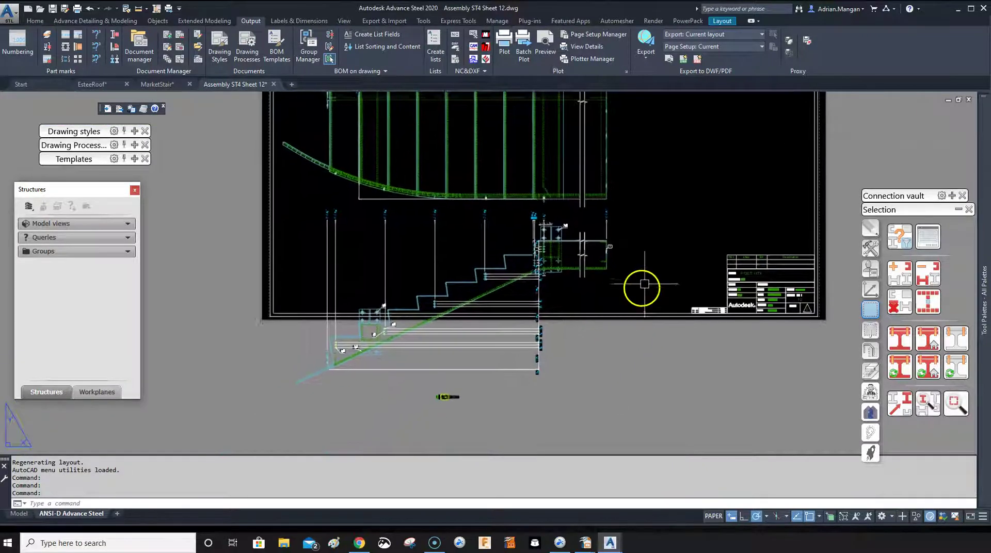
scroll(692, 290, "down", 1)
scroll(704, 230, "up", 3)
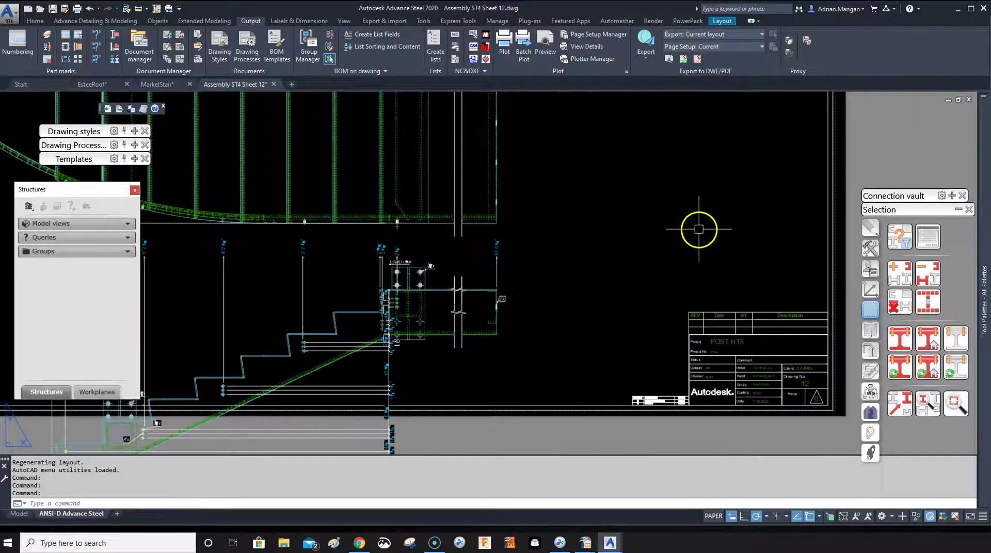
type("plot")
key("Return")
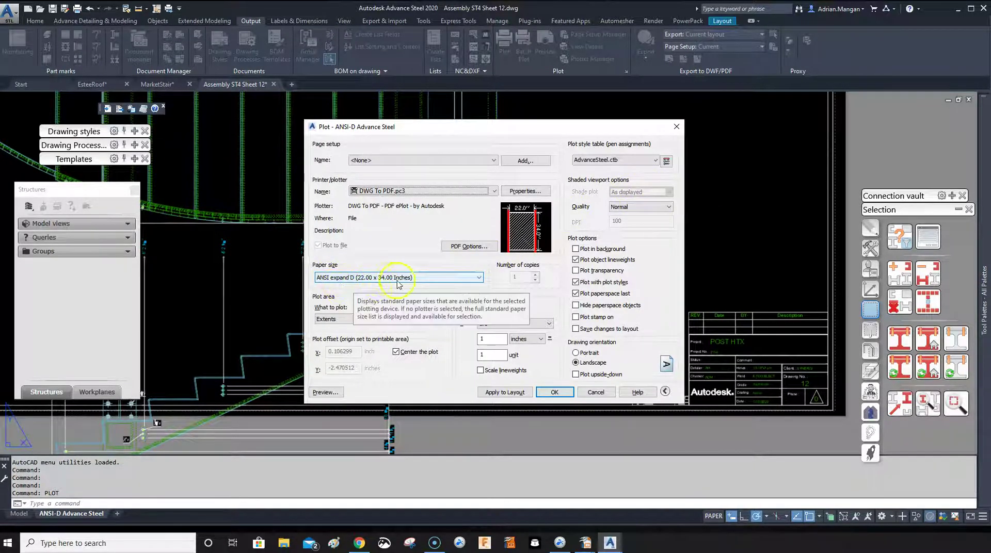
left_click(596, 392)
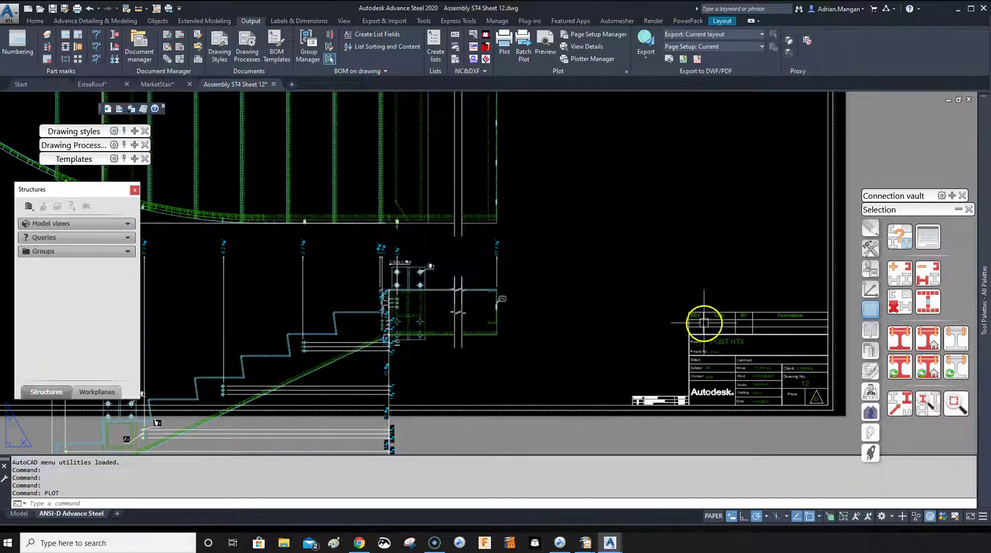
scroll(702, 328, "down", 3)
middle_click_drag(693, 310, 701, 343)
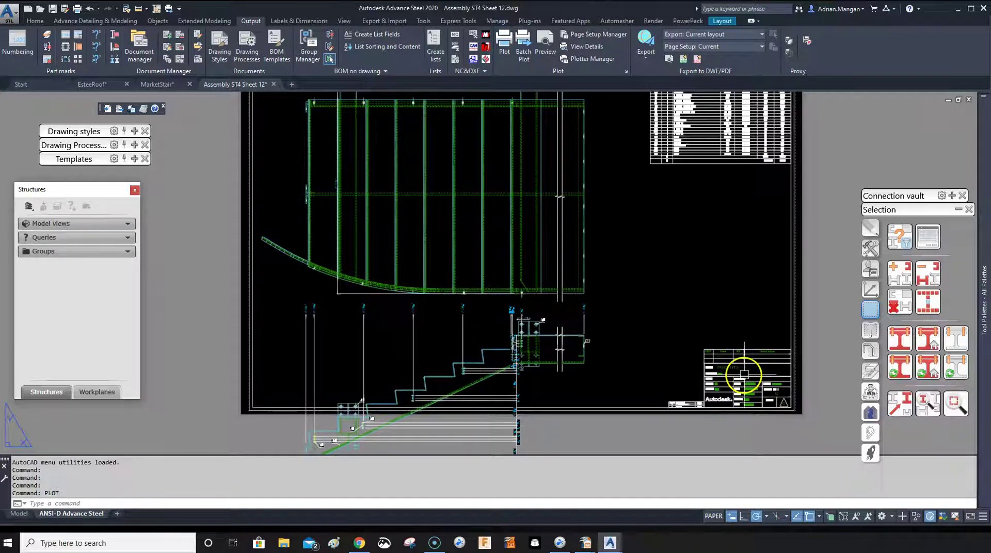
middle_click_drag(615, 194, 612, 224)
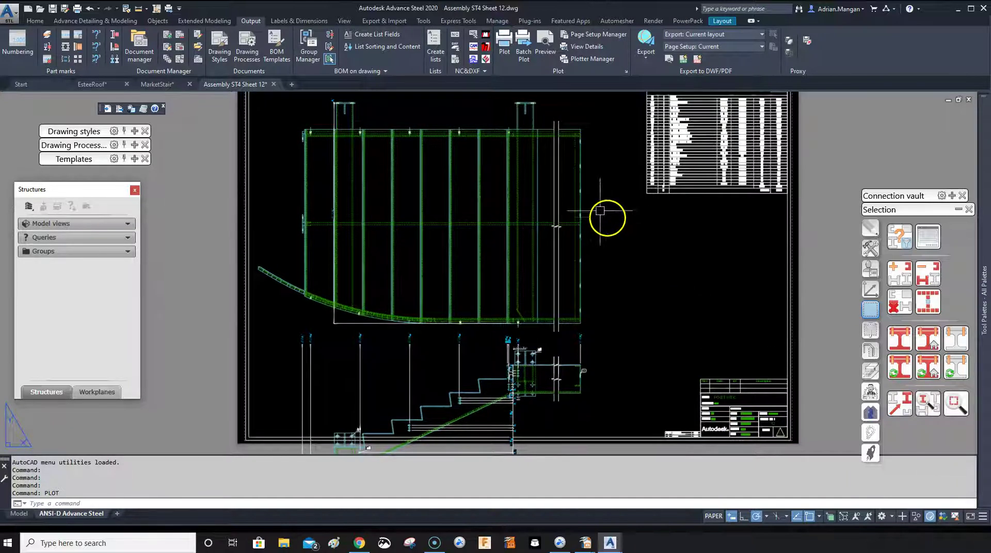
mouse_move(165, 92)
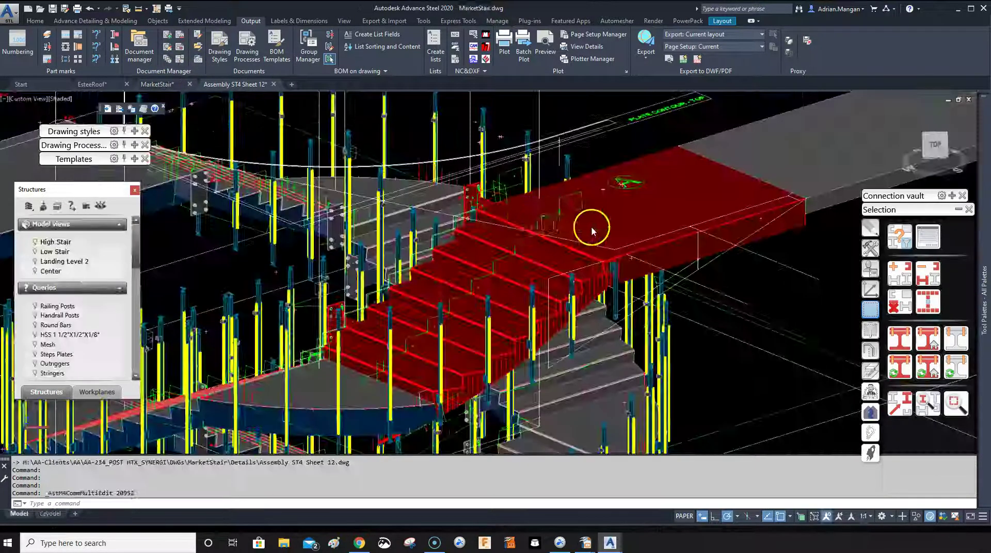
scroll(653, 247, "down", 2)
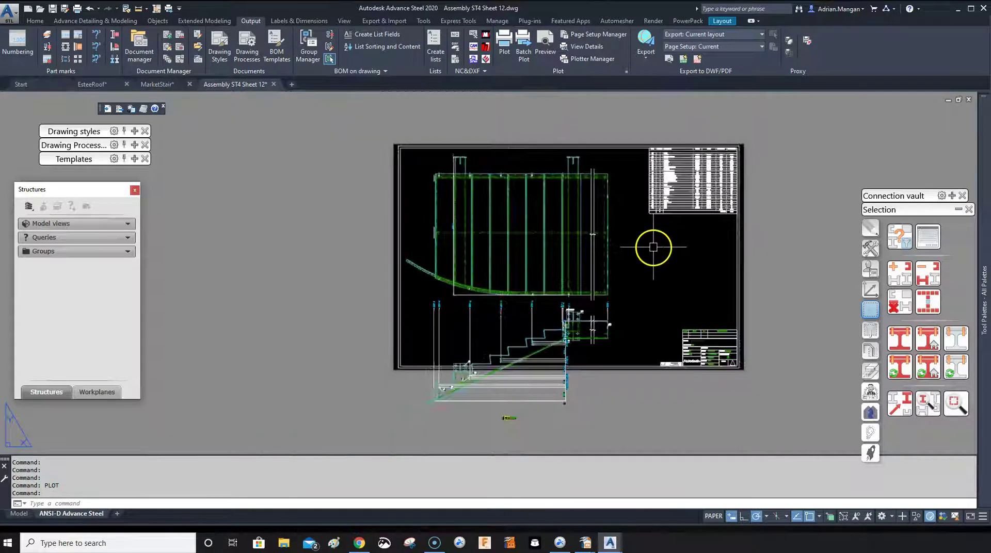